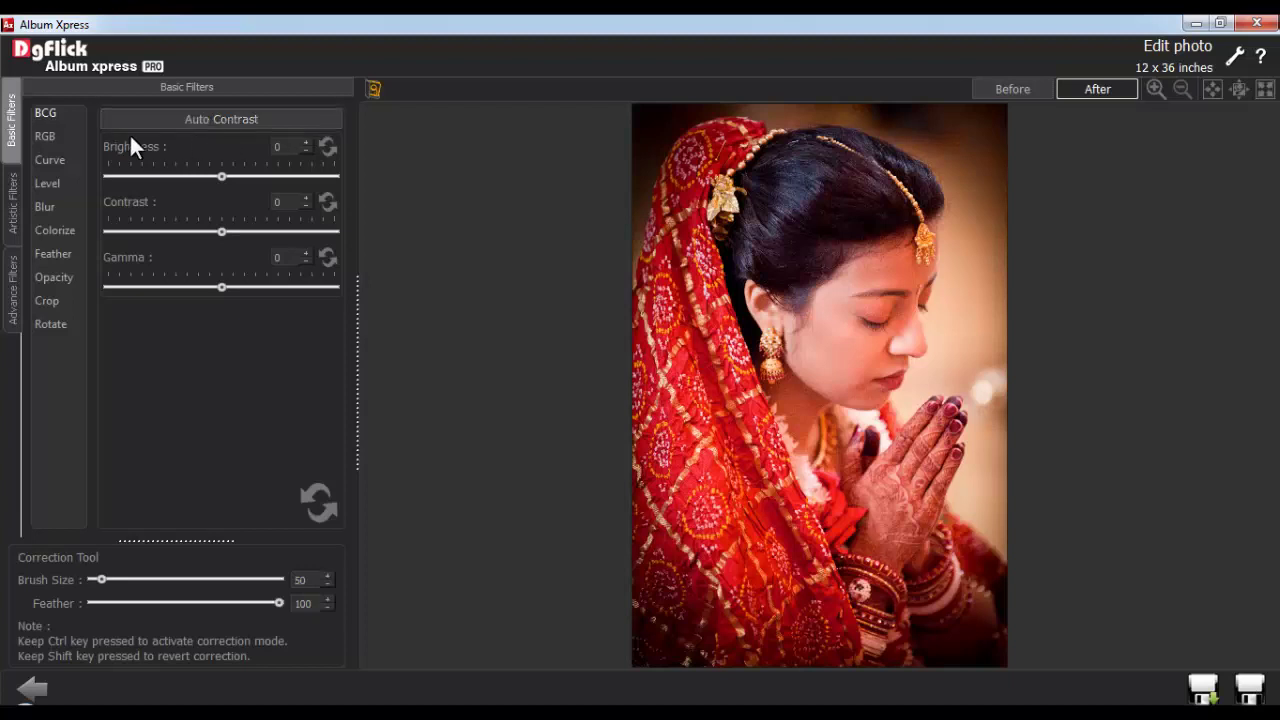
# Set the photo's brightness to -15, contrast to -15 and gamma to 15
pyautogui.click(42, 114)
pyautogui.doubleClick(282, 146)
pyautogui.write('-15')
pyautogui.press('Return')
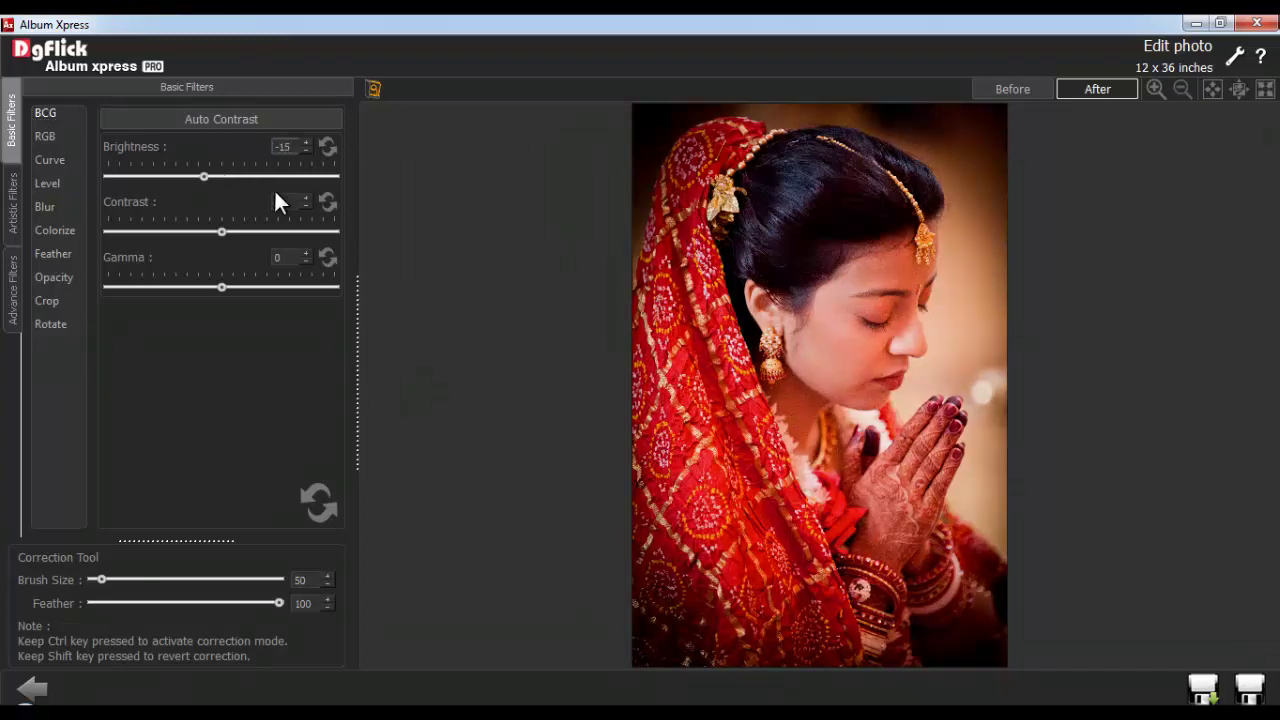
pyautogui.doubleClick(282, 201)
pyautogui.write('-15')
pyautogui.press('Return')
pyautogui.doubleClick(266, 257)
pyautogui.write('15')
pyautogui.press('Return')
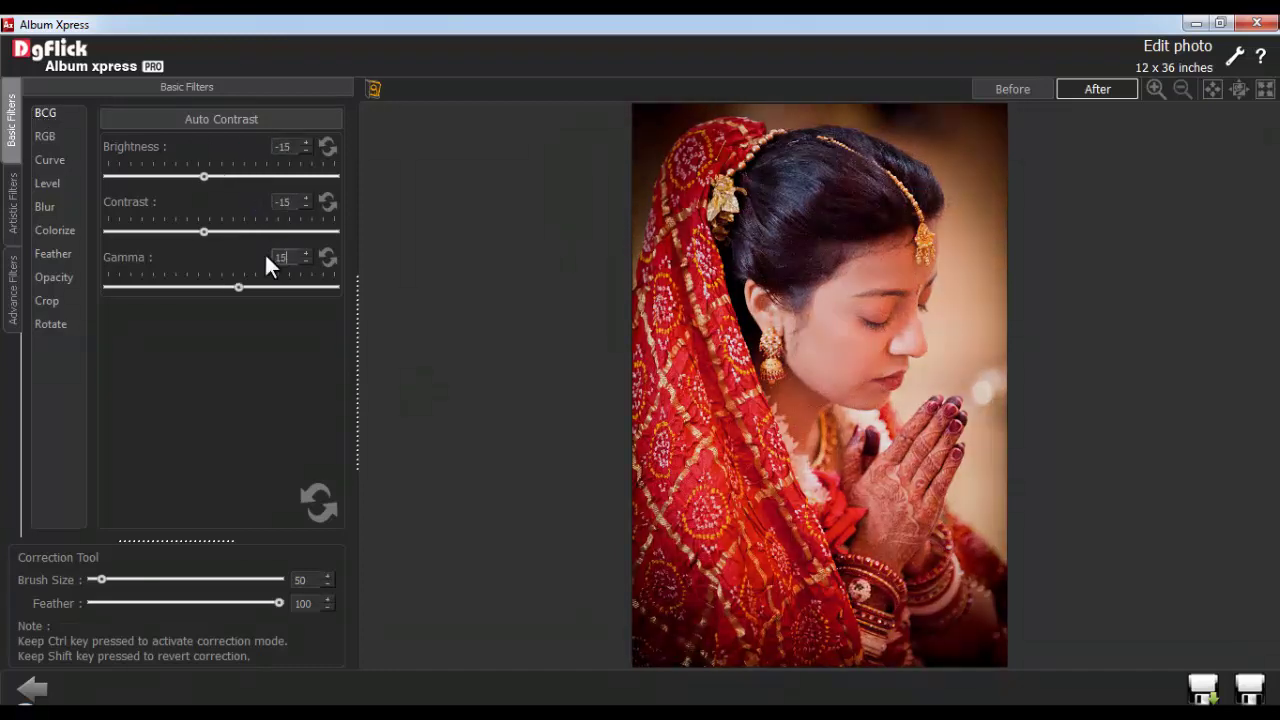
# Correct the bride's face with a correction brush of size 500, and reset the brightness, contrast and gamma adjustments
pyautogui.doubleClick(298, 580)
pyautogui.write('500')
pyautogui.press('Return')
pyautogui.doubleClick(290, 603)
pyautogui.moveTo(845, 285)
pyautogui.mouseDown()
pyautogui.moveTo(860, 310)
pyautogui.moveTo(830, 360)
pyautogui.moveTo(910, 248)
pyautogui.mouseUp()
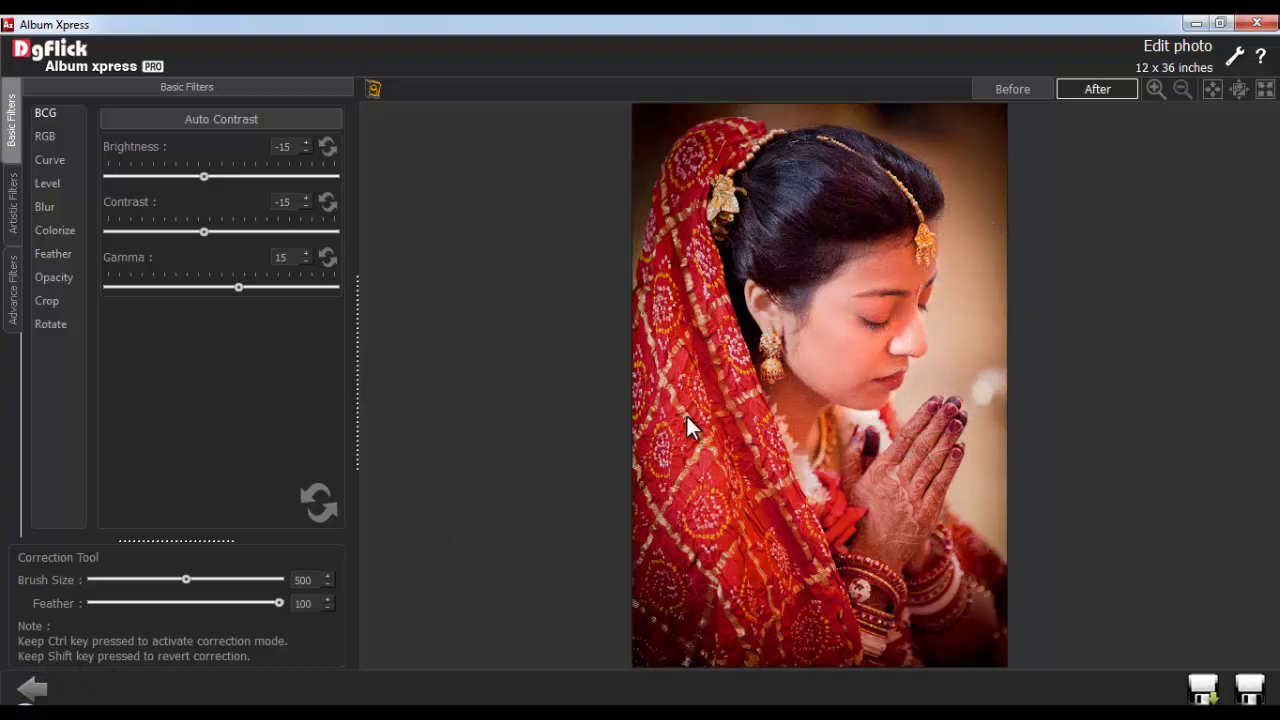
pyautogui.click(313, 504)
# Set the colour balance to red -15, green 5 and blue 15, and reset the RGB adjustments
pyautogui.click(40, 133)
pyautogui.write('-')
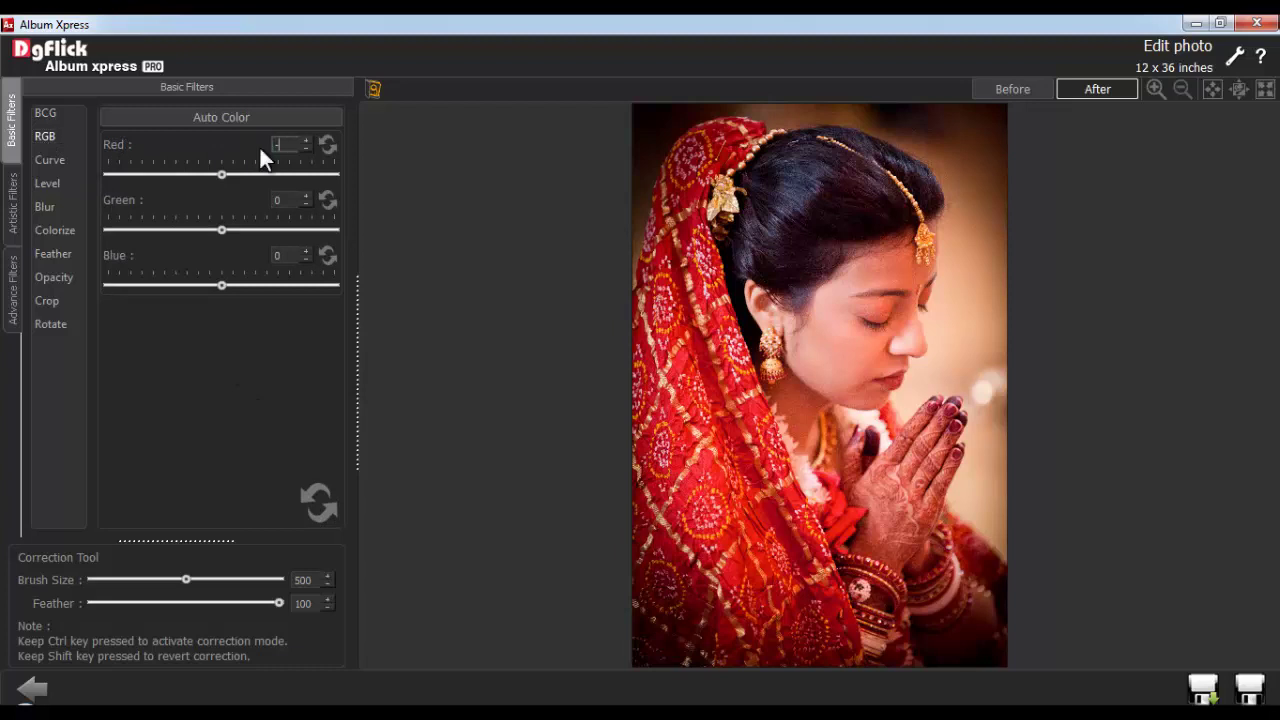
pyautogui.write('15')
pyautogui.press('Tab')
pyautogui.write('5')
pyautogui.press('Tab')
pyautogui.write('15')
pyautogui.click(322, 502)
# Bend the middle of the RGB curve slightly downward to darken the photo, and reload the original image
pyautogui.click(66, 162)
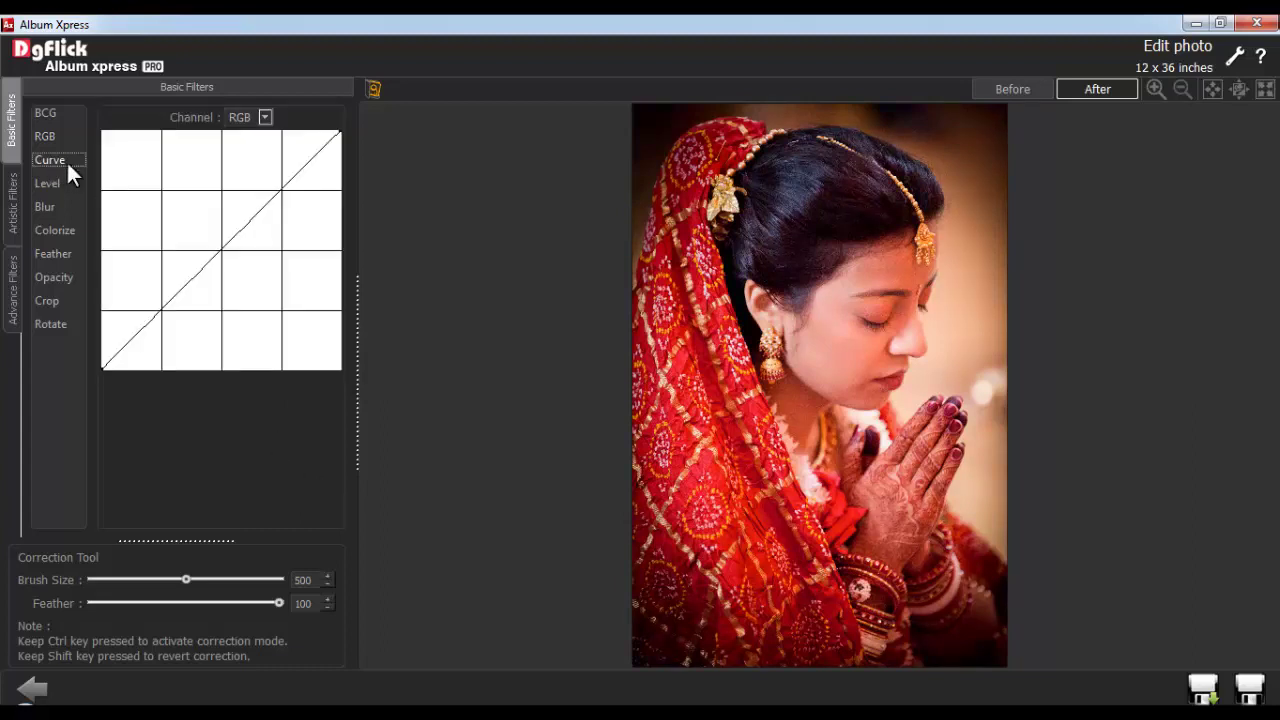
pyautogui.moveTo(207, 261)
pyautogui.mouseDown()
pyautogui.moveTo(205, 239)
pyautogui.moveTo(224, 265)
pyautogui.mouseUp()
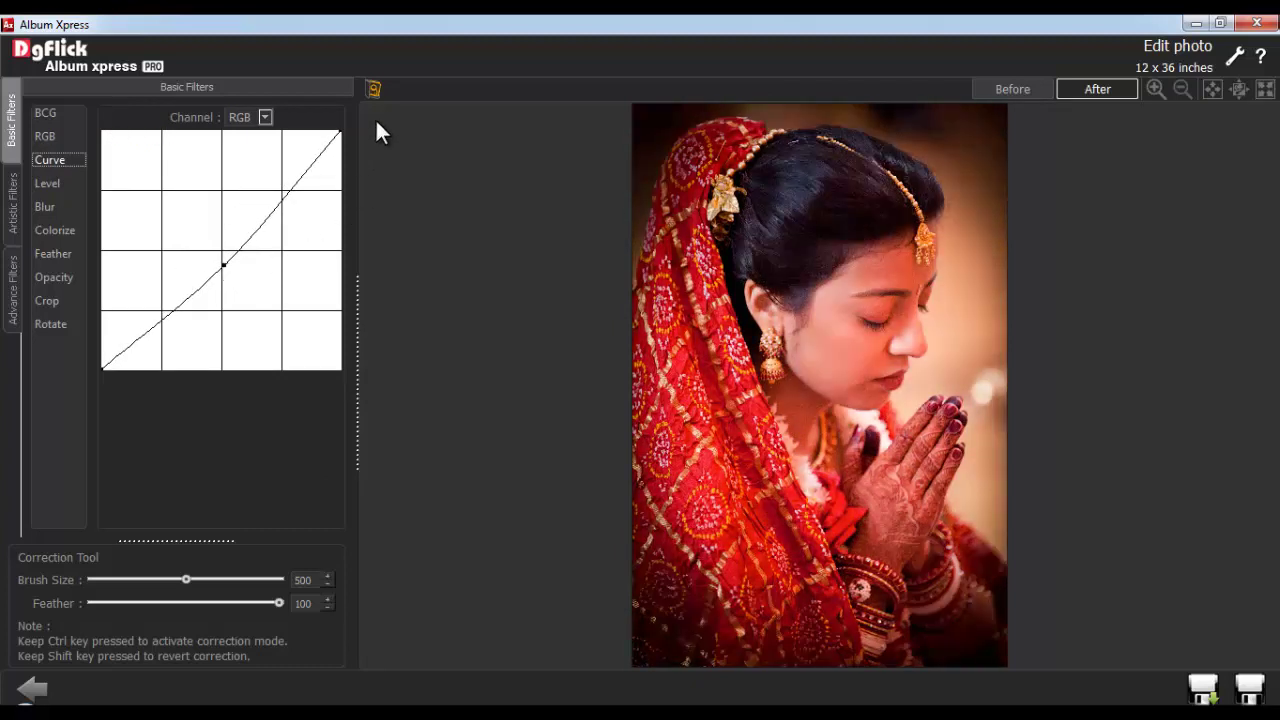
pyautogui.click(370, 88)
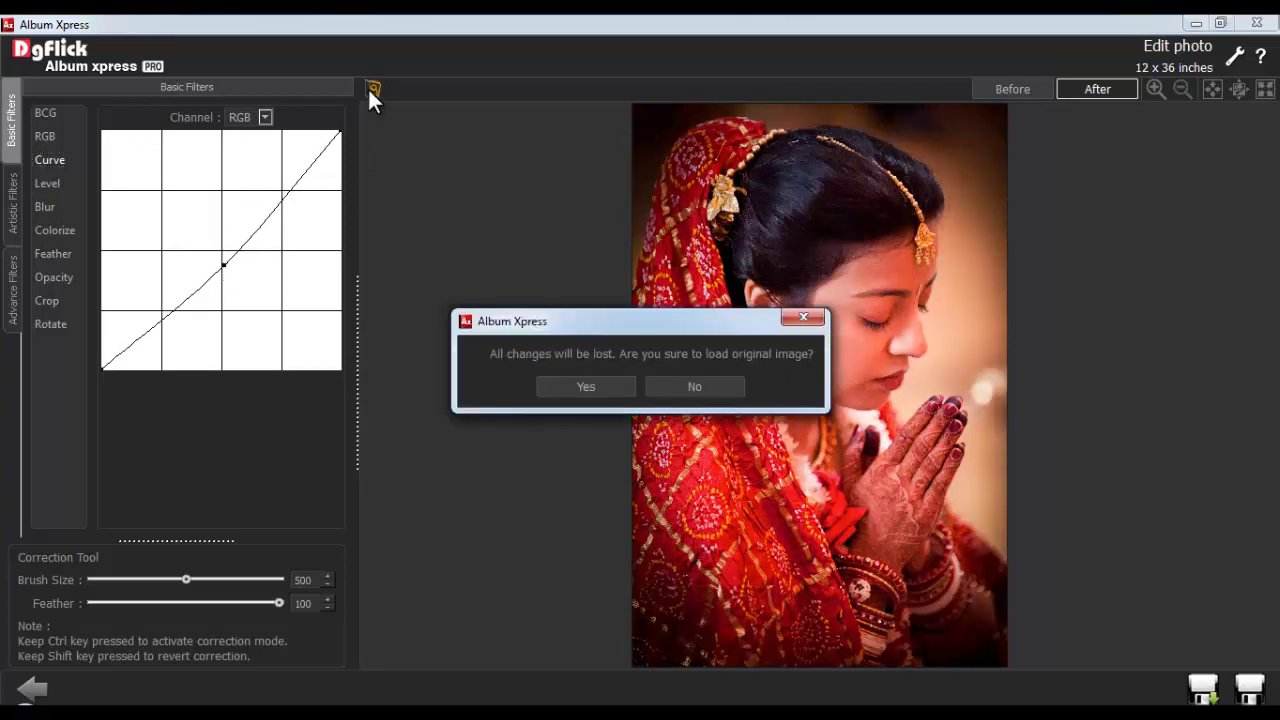
pyautogui.click(588, 386)
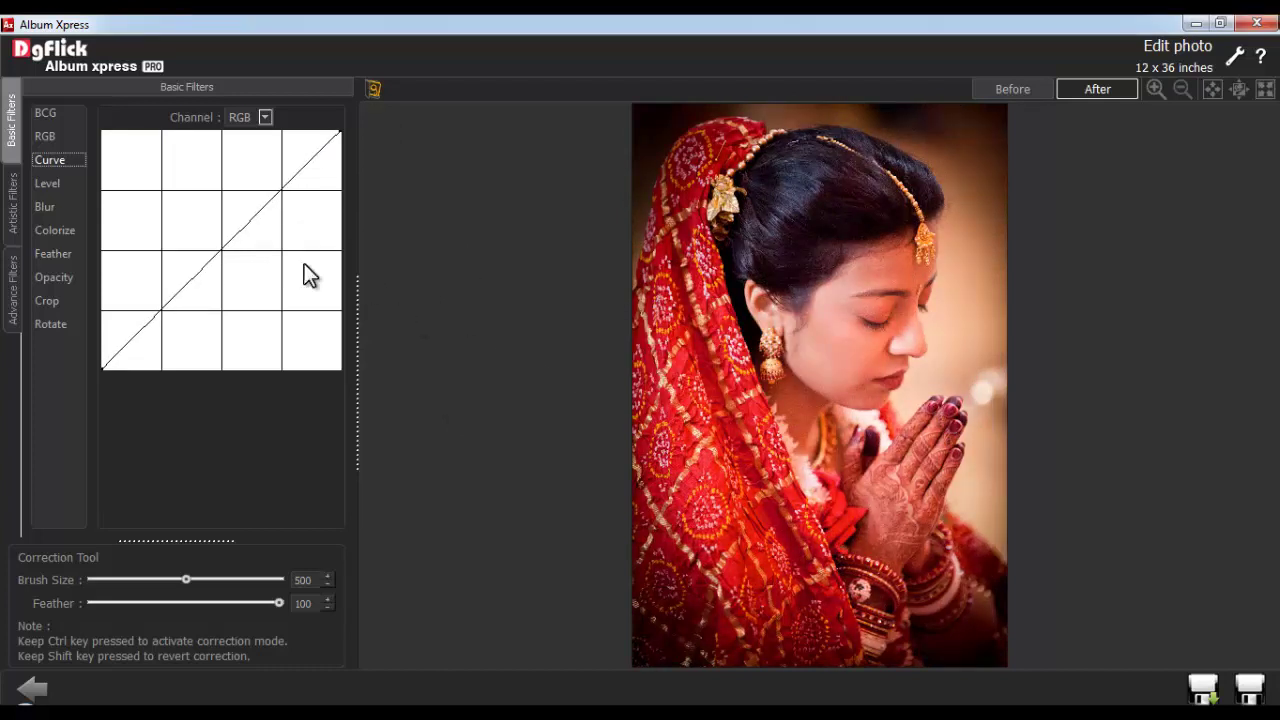
# Set the RGB input black level to 16 and the output white level to 240, and reload the original image
pyautogui.click(50, 181)
pyautogui.moveTo(114, 284); pyautogui.dragTo(124, 279)
pyautogui.moveTo(327, 378); pyautogui.dragTo(318, 379)
pyautogui.click(373, 88)
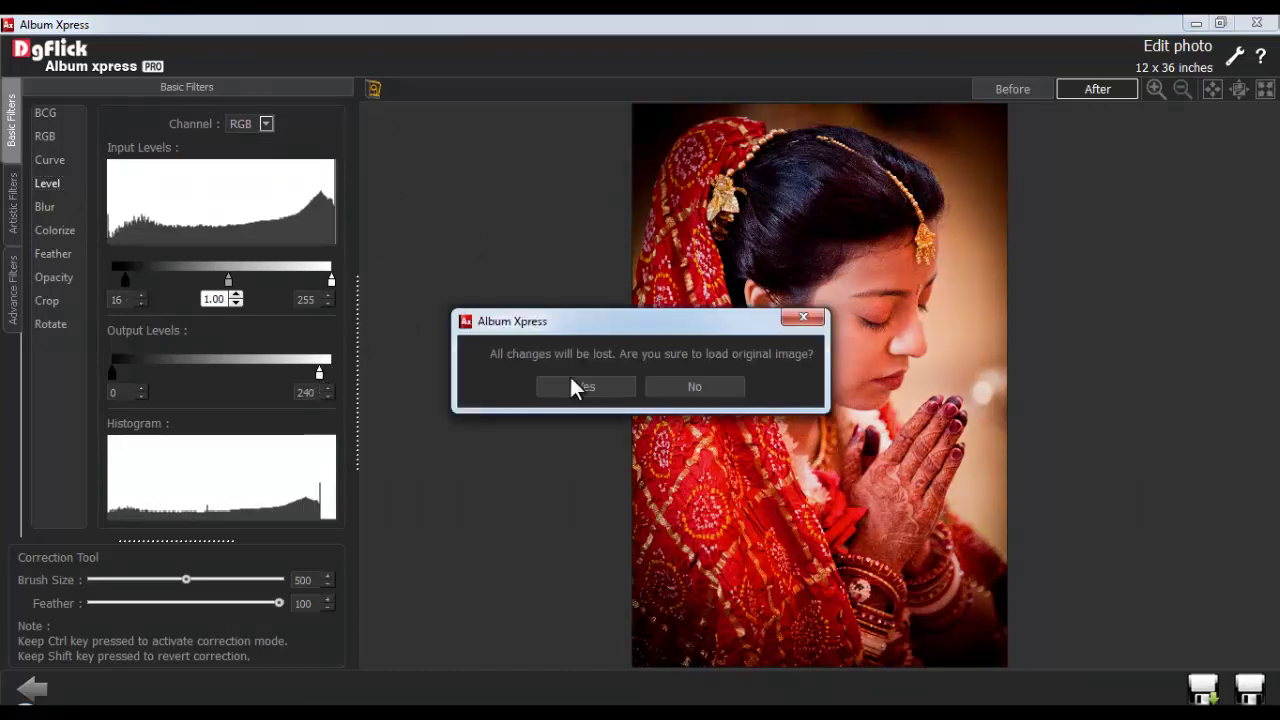
pyautogui.click(585, 385)
# Open the Blur filter's amount for editing and reset the blur
pyautogui.click(44, 208)
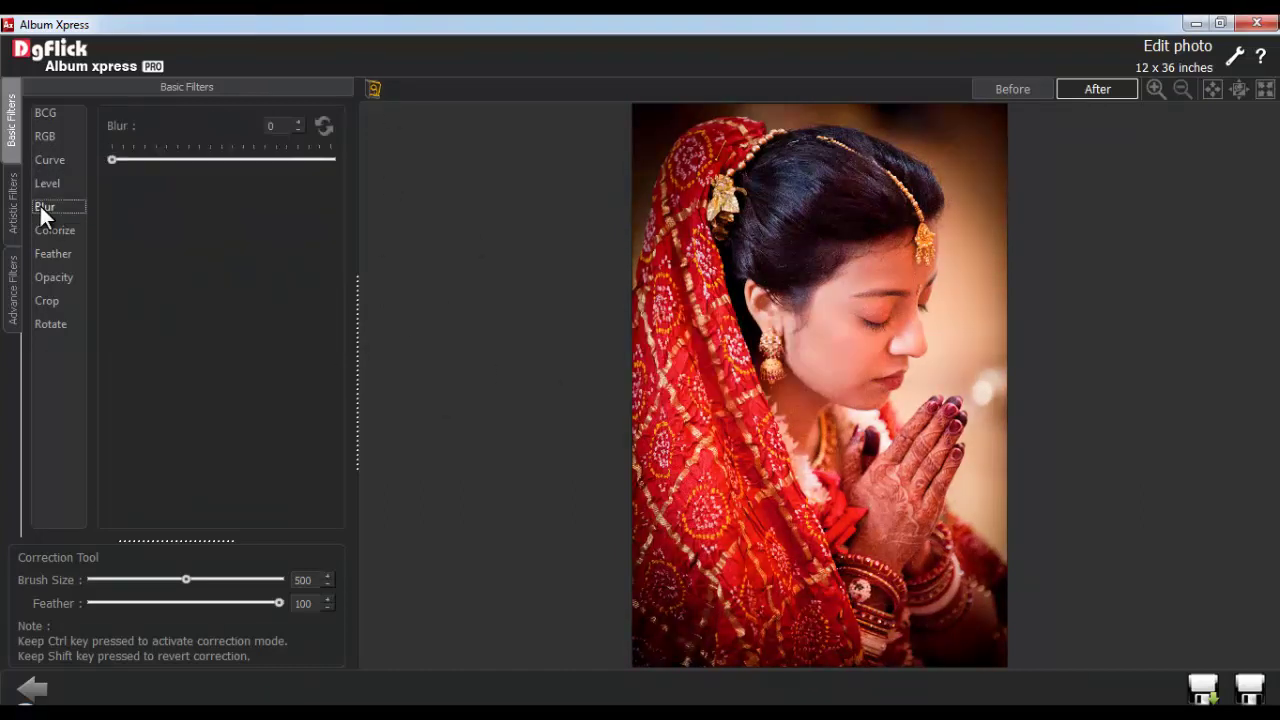
pyautogui.click(267, 125)
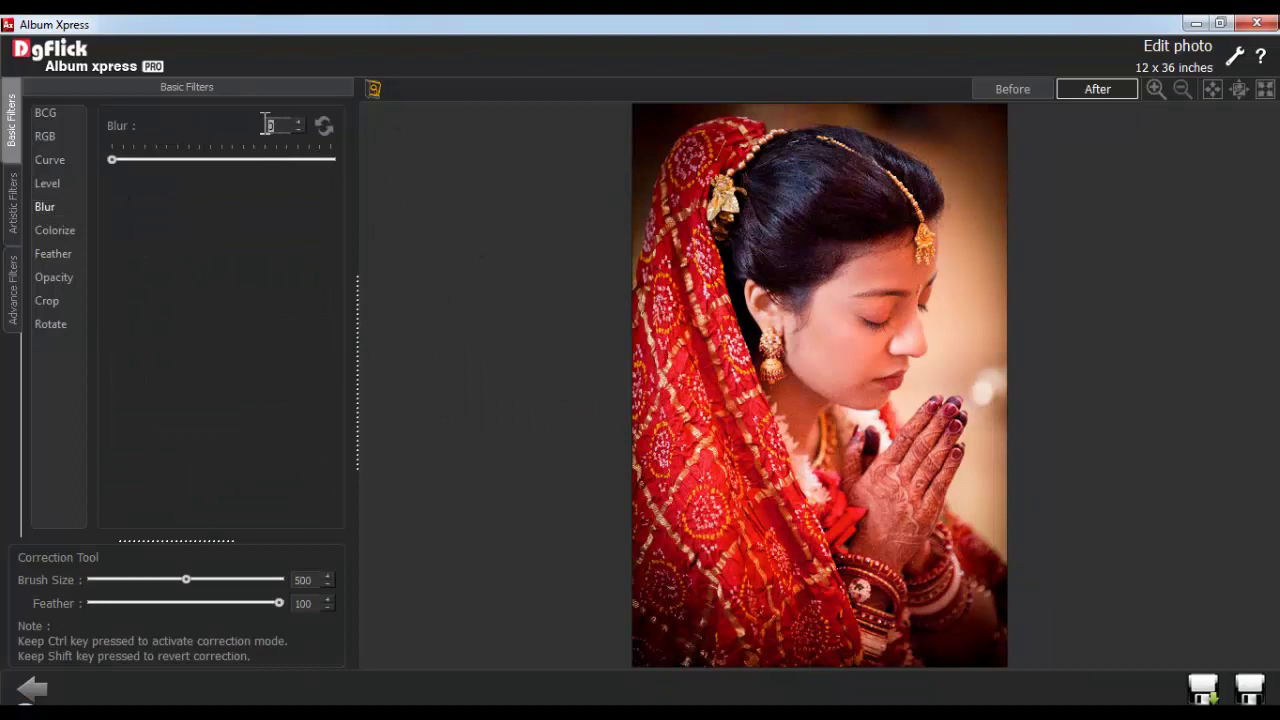
pyautogui.click(324, 126)
# Colorize the photo with a dark brown sampled from its background, using opacity 60 and level 7
pyautogui.click(52, 236)
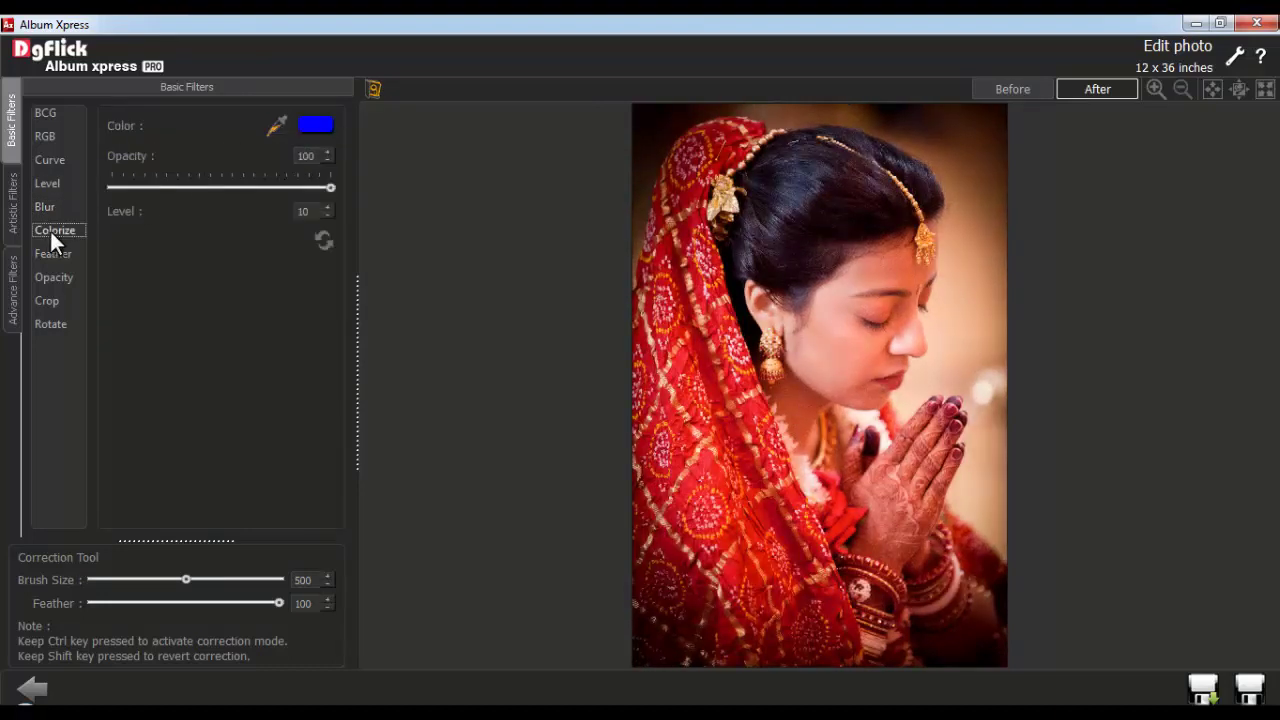
pyautogui.click(276, 128)
pyautogui.click(993, 167)
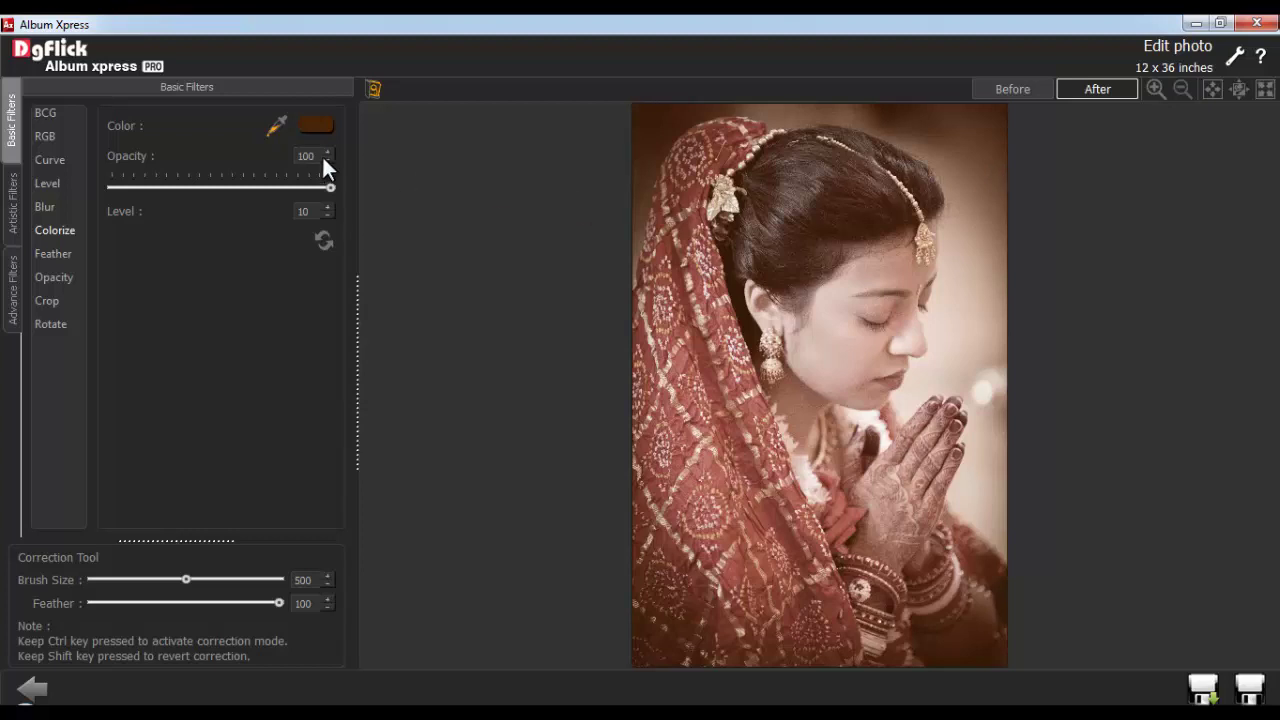
pyautogui.write('60')
pyautogui.click(295, 212)
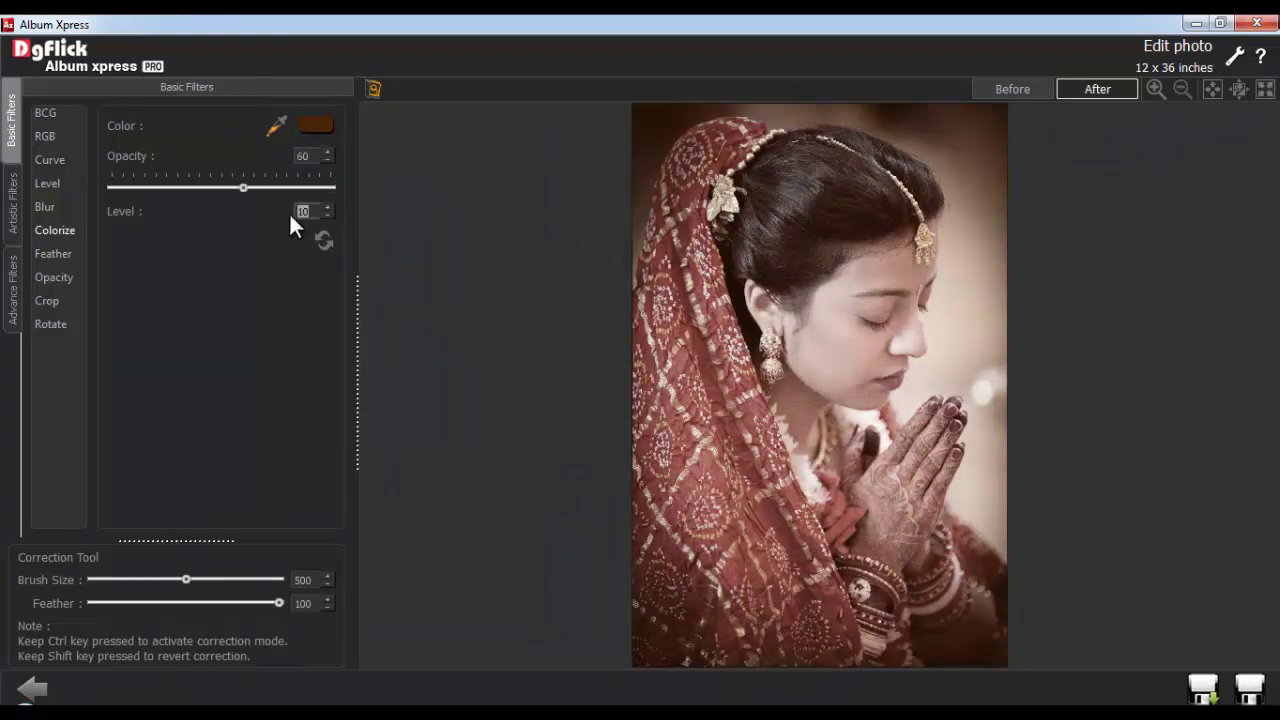
pyautogui.write('7')
pyautogui.press('Return')
# Feather the photo's edges by 50 and reset the feathering
pyautogui.click(48, 252)
pyautogui.click(266, 125)
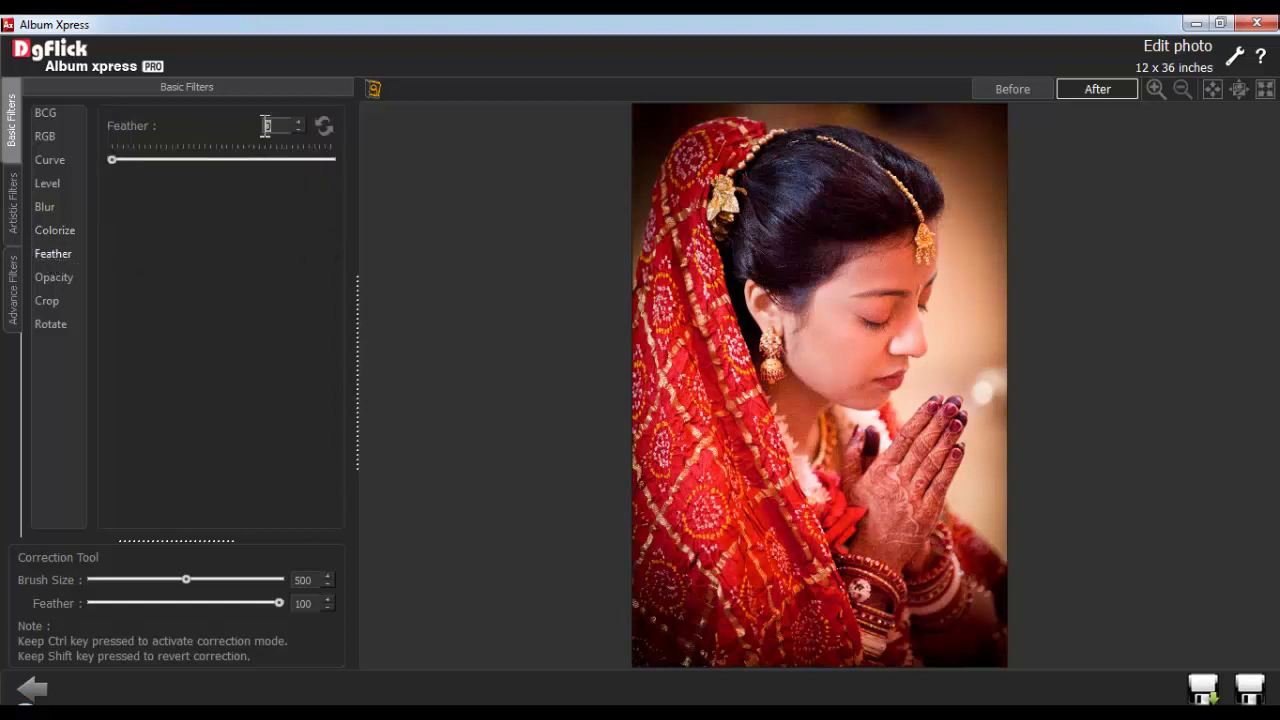
pyautogui.write('50')
pyautogui.press('Return')
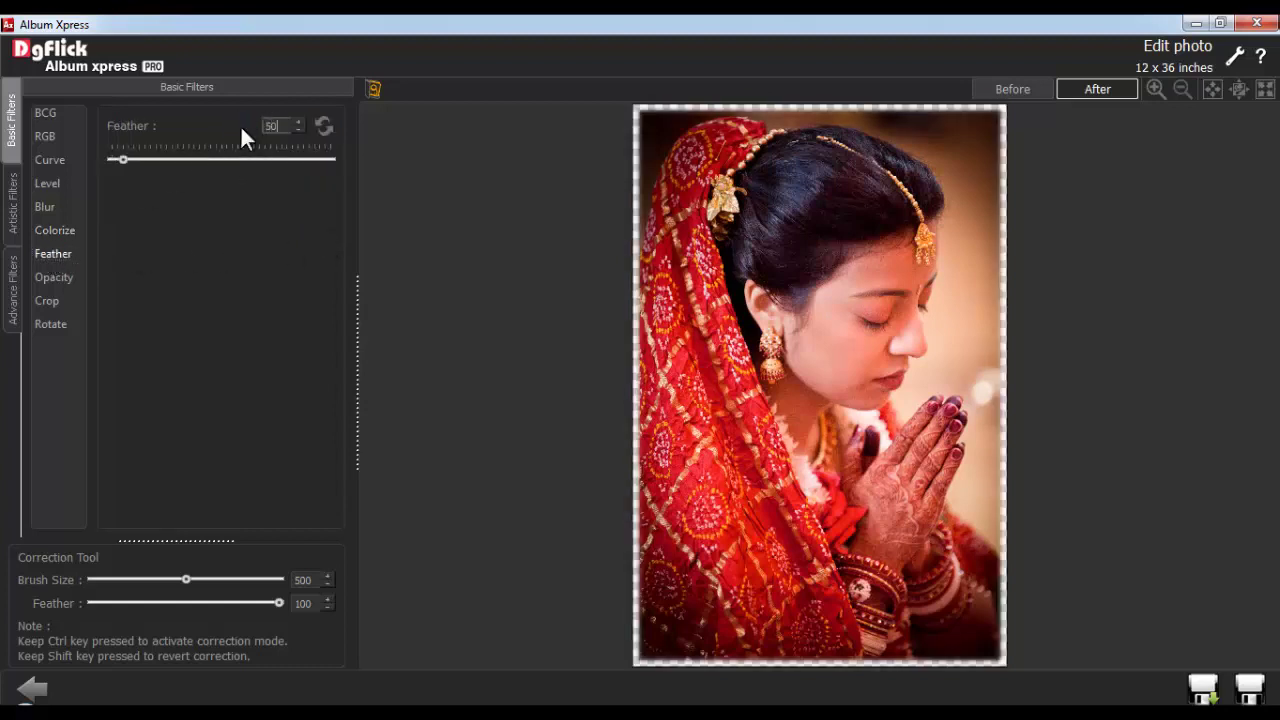
pyautogui.click(324, 124)
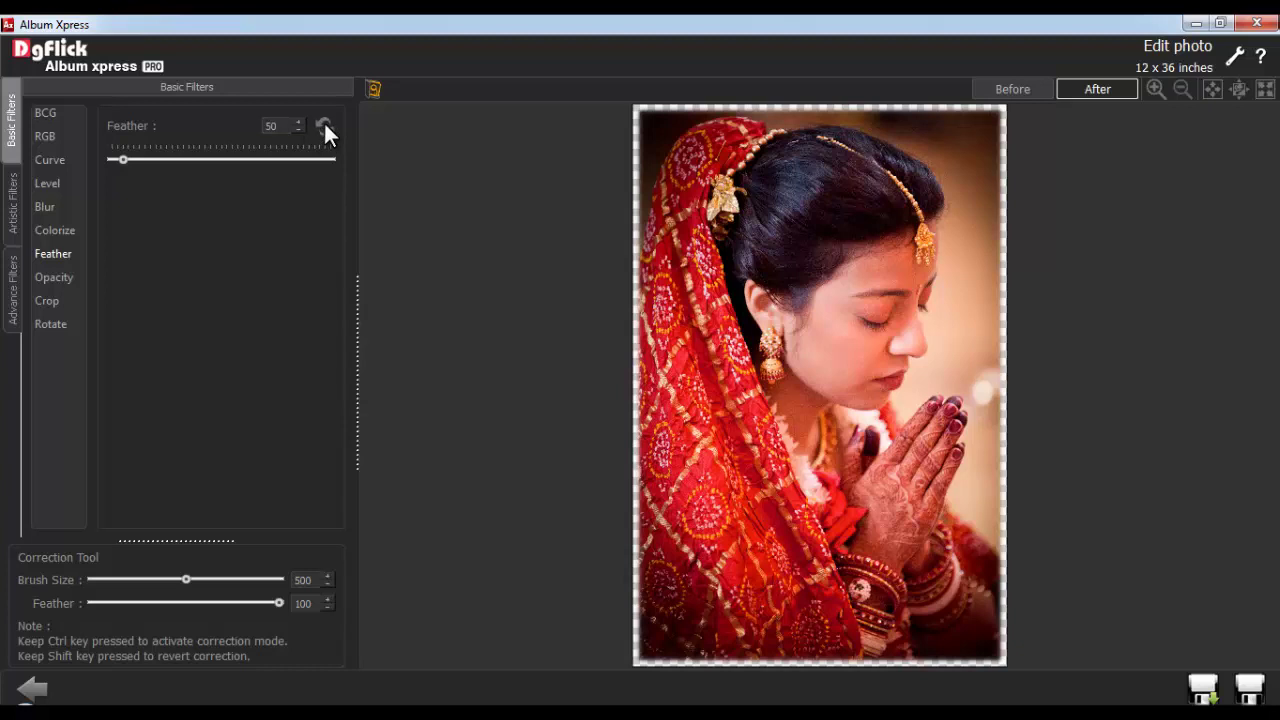
# Lower the photo's opacity to 71 and reset it
pyautogui.click(60, 278)
pyautogui.moveTo(330, 160); pyautogui.dragTo(266, 160)
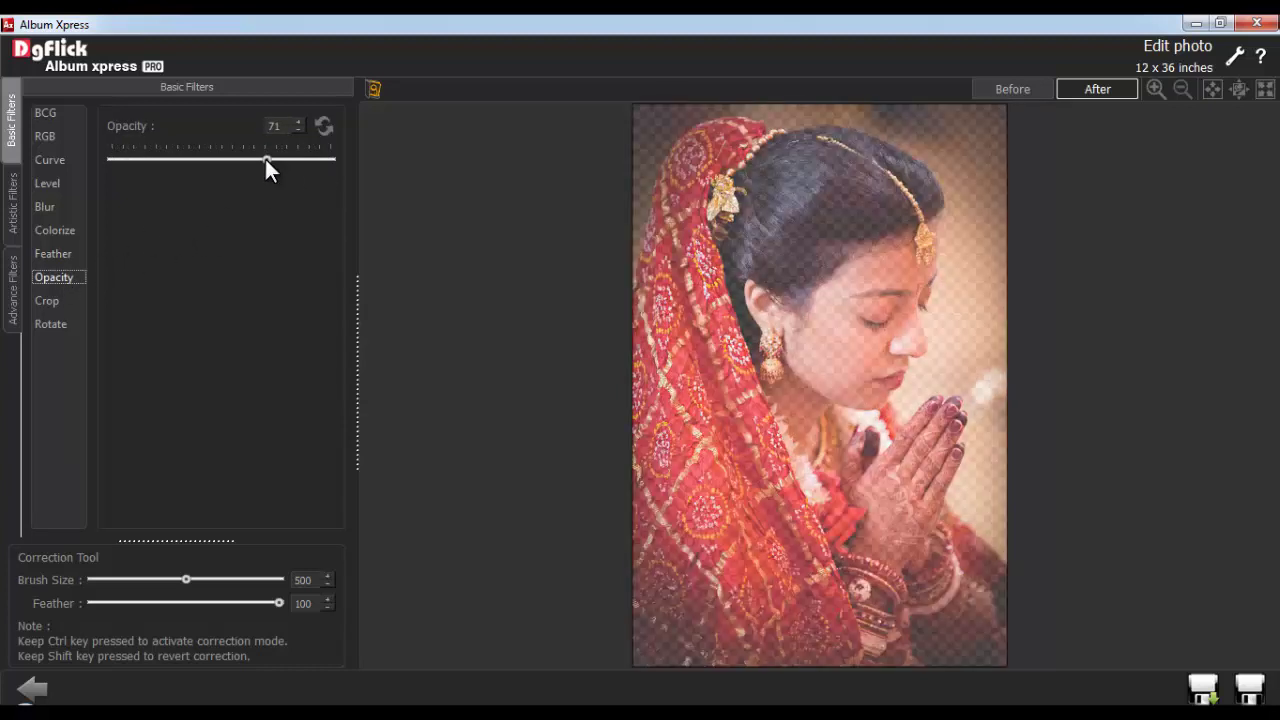
pyautogui.click(319, 127)
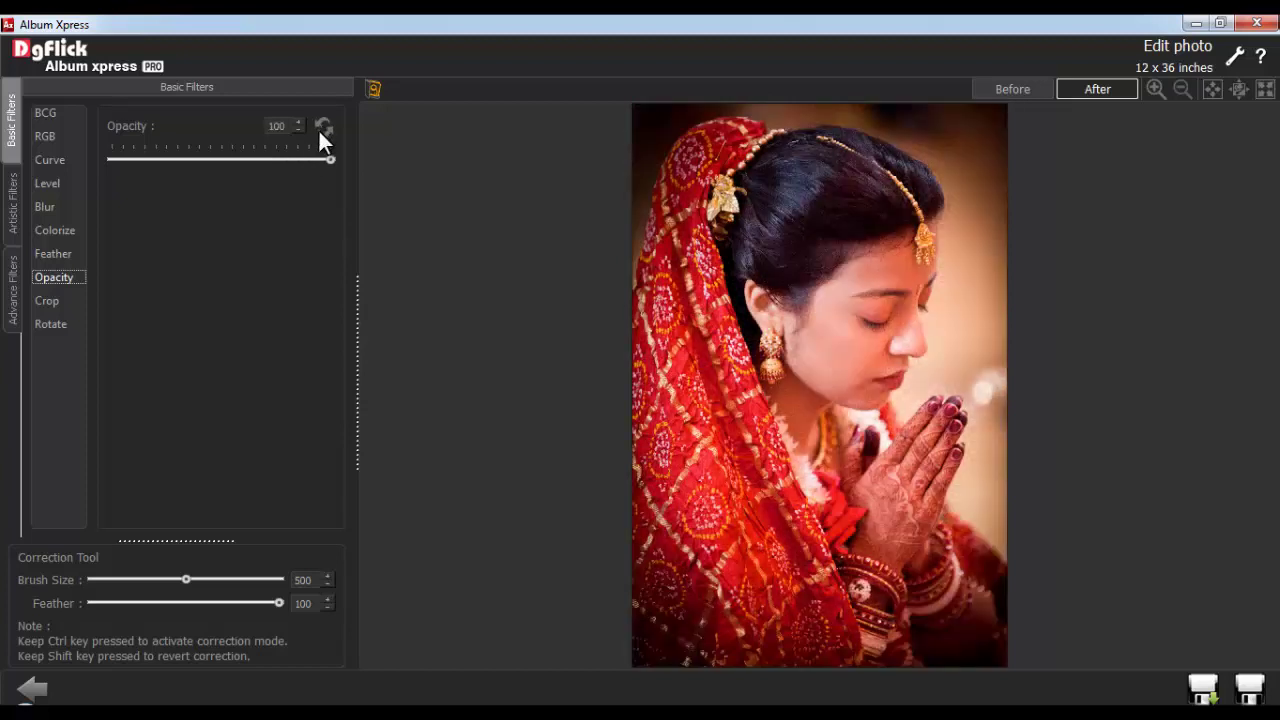
# Try the landscape crop orientation, and set a portrait crop frame with a 3 x 5 aspect ratio
pyautogui.click(46, 302)
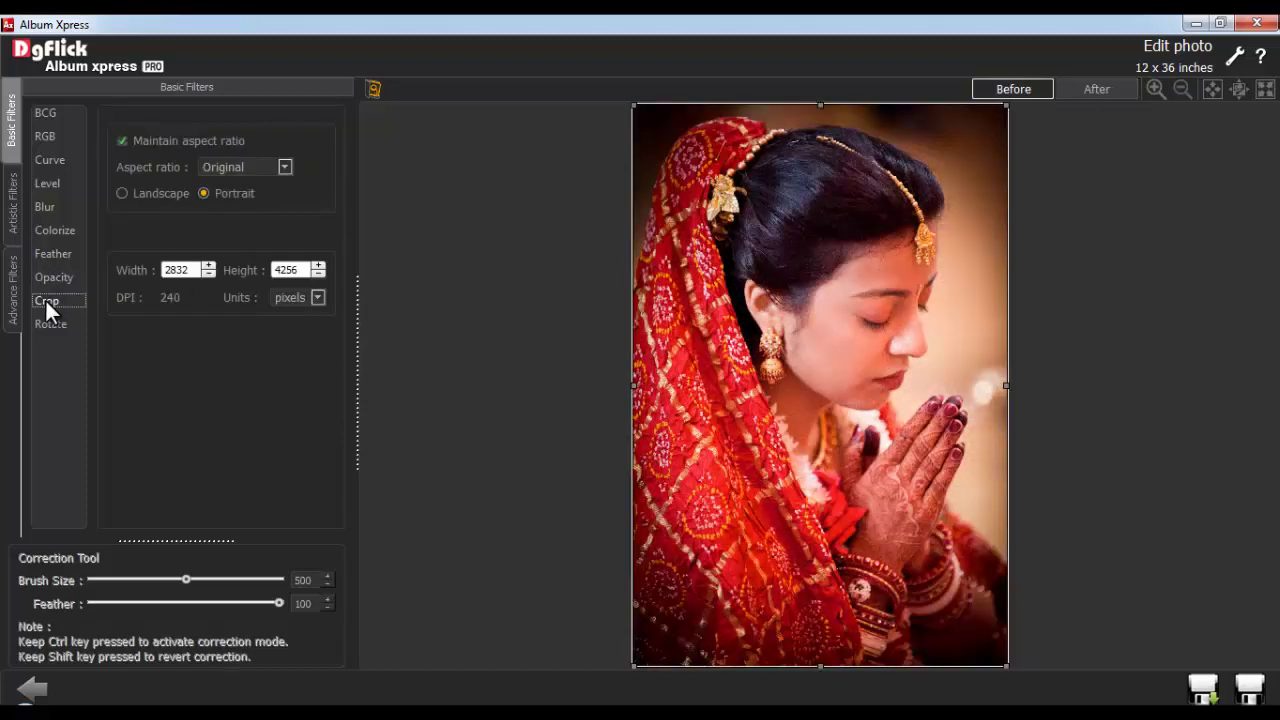
pyautogui.click(122, 194)
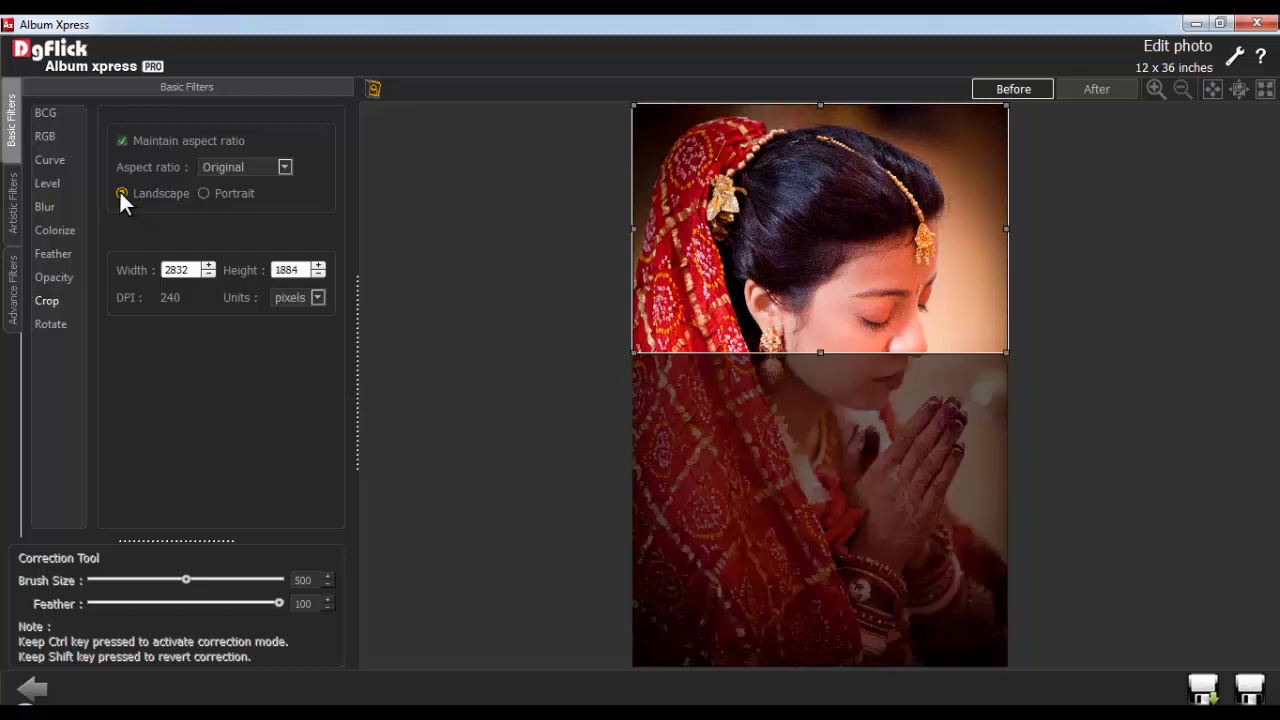
pyautogui.click(204, 193)
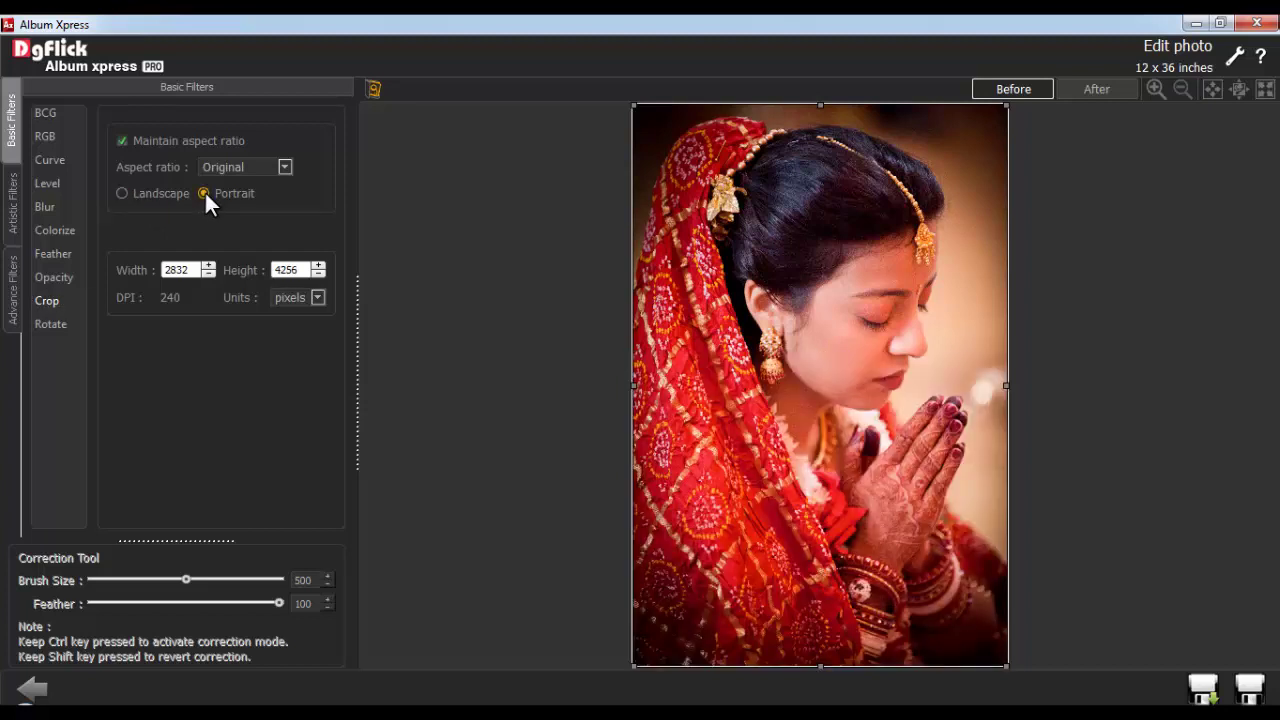
pyautogui.click(284, 167)
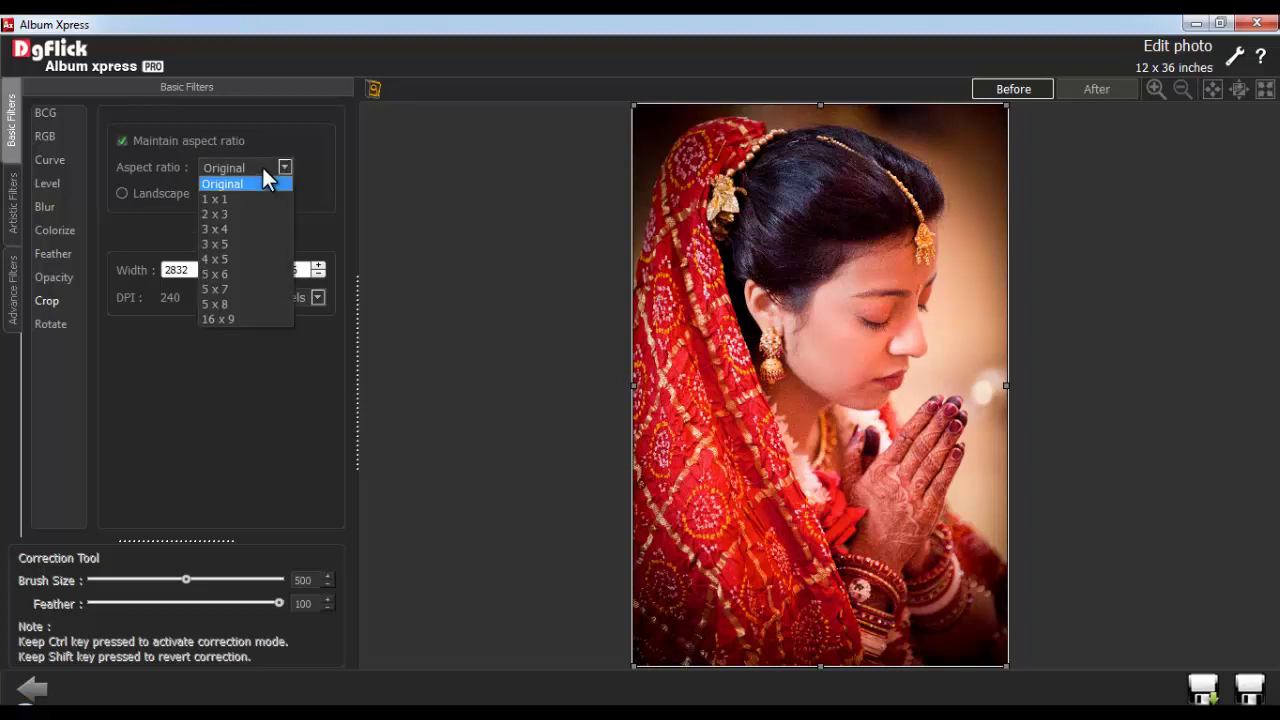
pyautogui.click(232, 244)
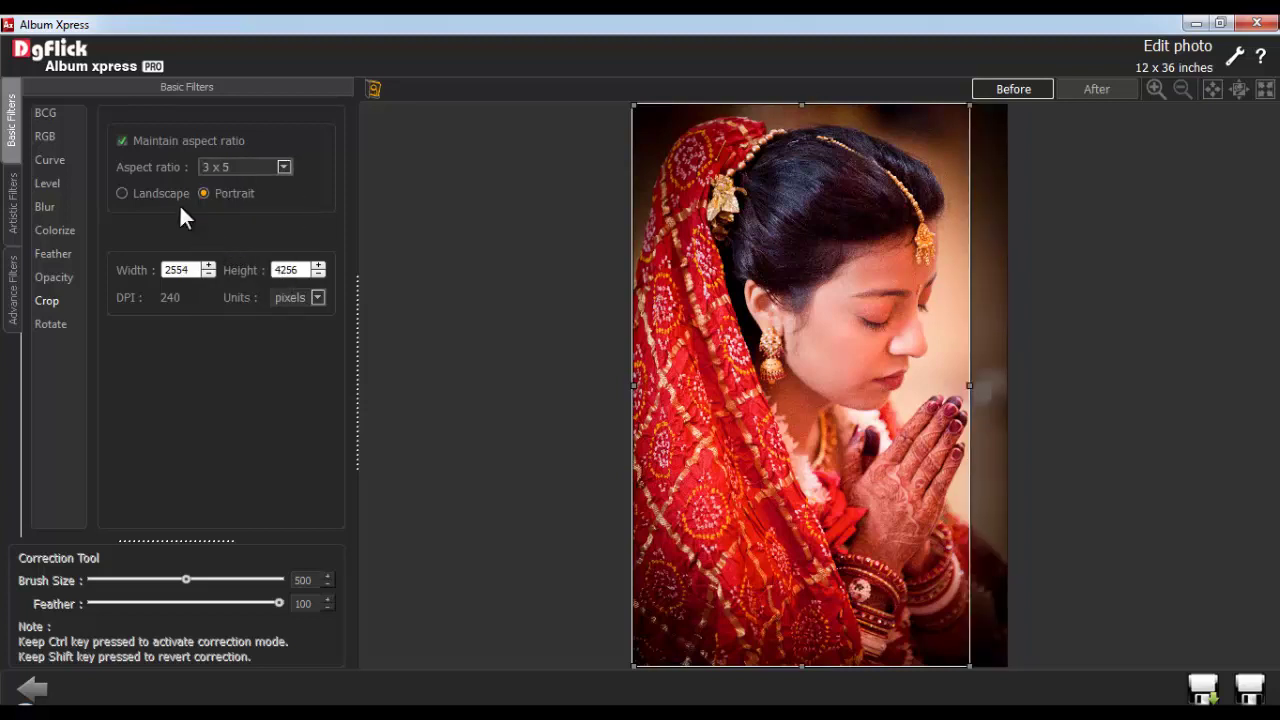
# Resize the crop frame freely to about 2660 x 3235 pixels without maintaining the aspect ratio, and reload the original image
pyautogui.click(121, 140)
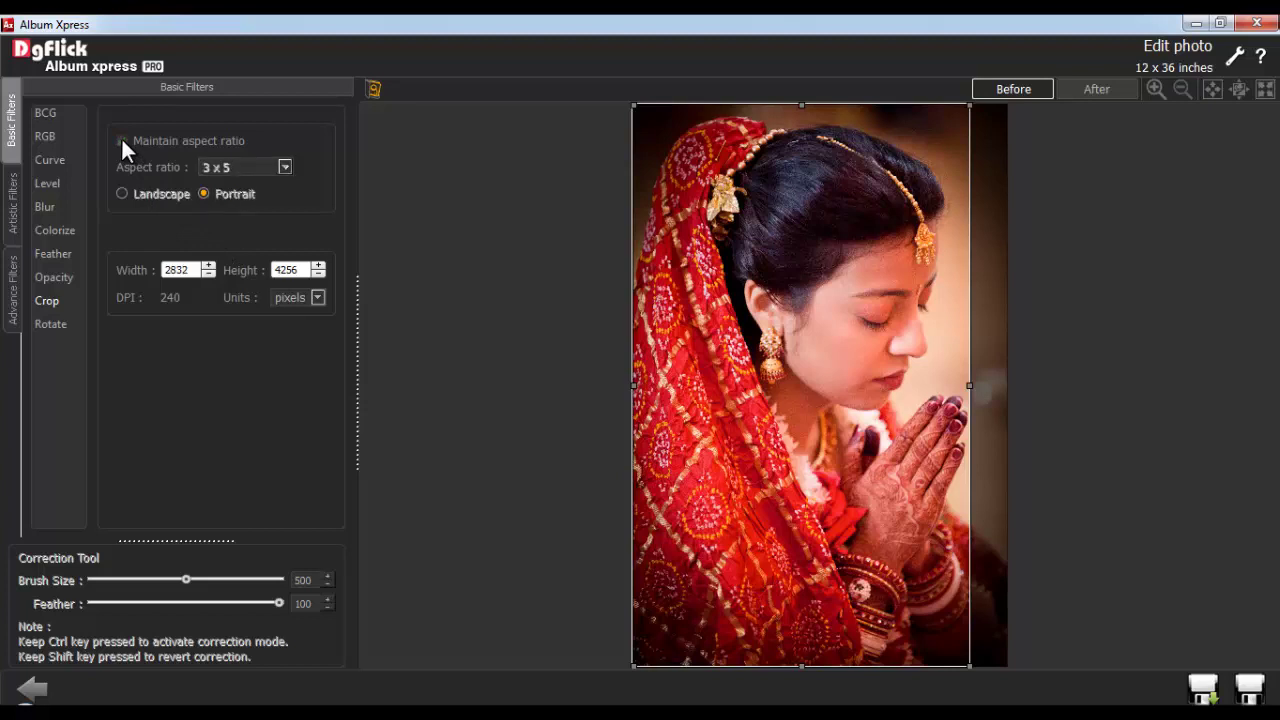
pyautogui.moveTo(970, 667); pyautogui.dragTo(998, 396)
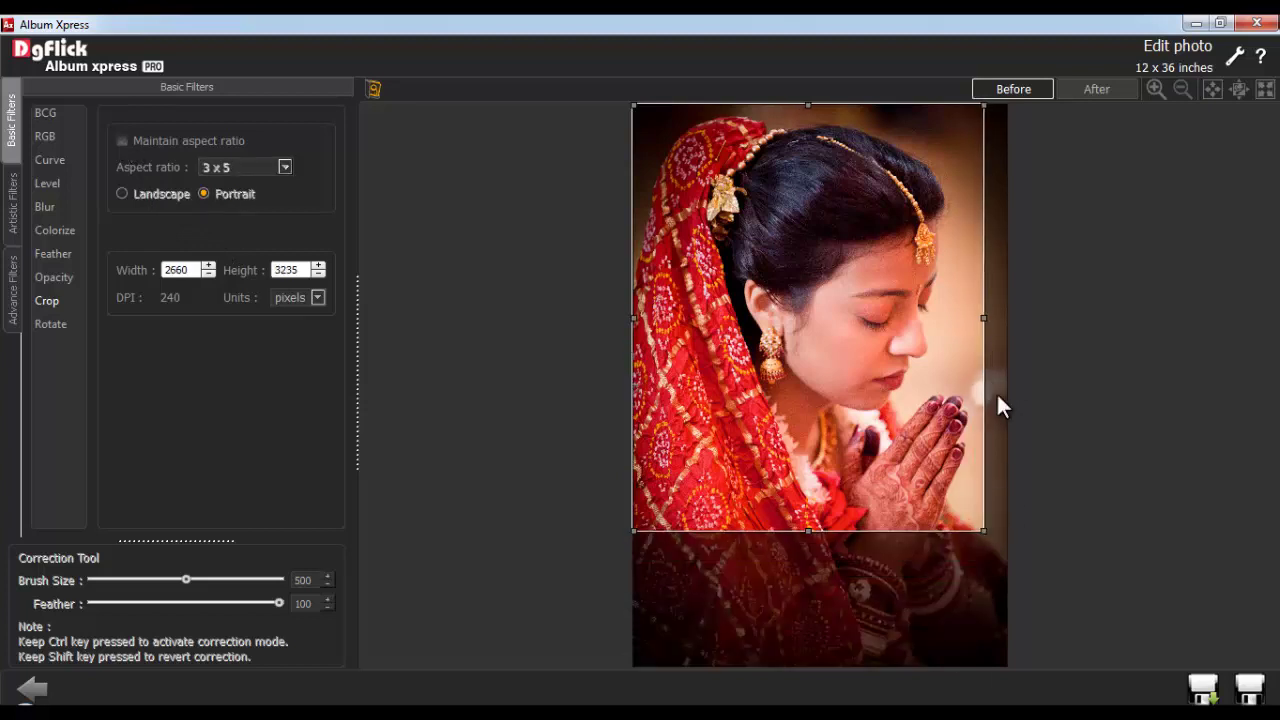
pyautogui.moveTo(198, 268); pyautogui.dragTo(148, 275)
pyautogui.moveTo(308, 270); pyautogui.dragTo(268, 272)
pyautogui.click(318, 298)
pyautogui.click(319, 298)
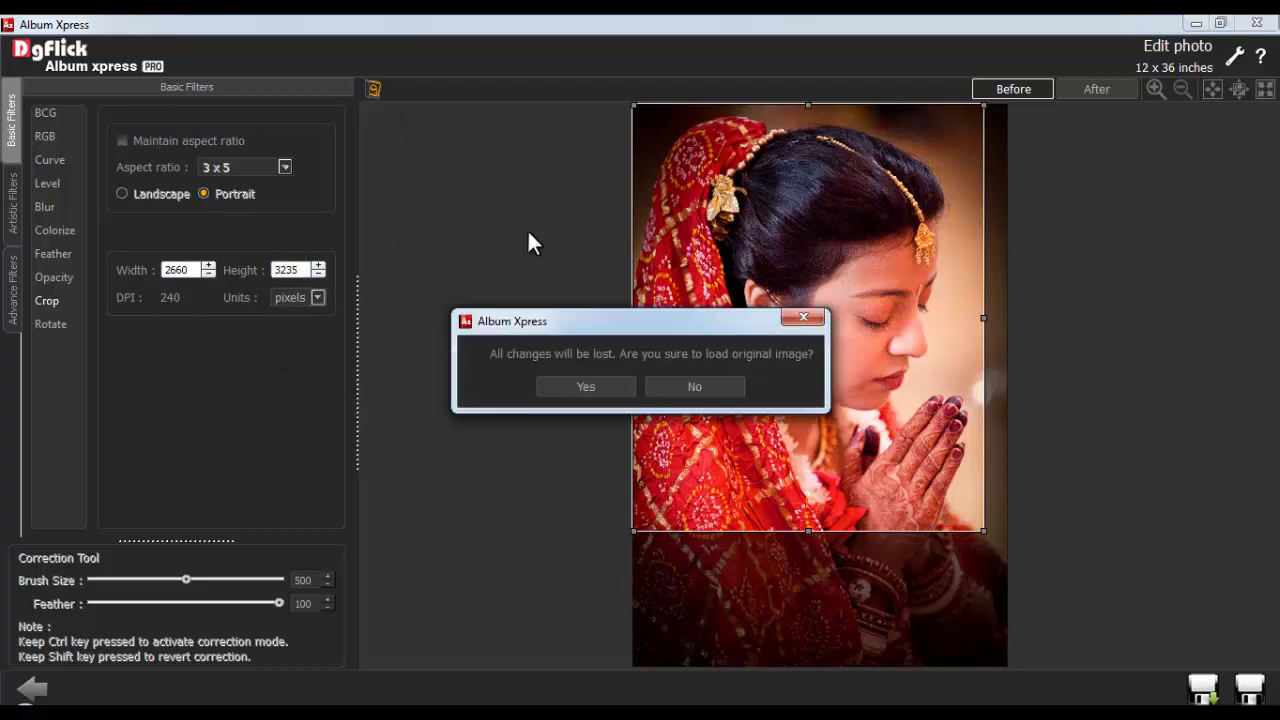
pyautogui.click(586, 383)
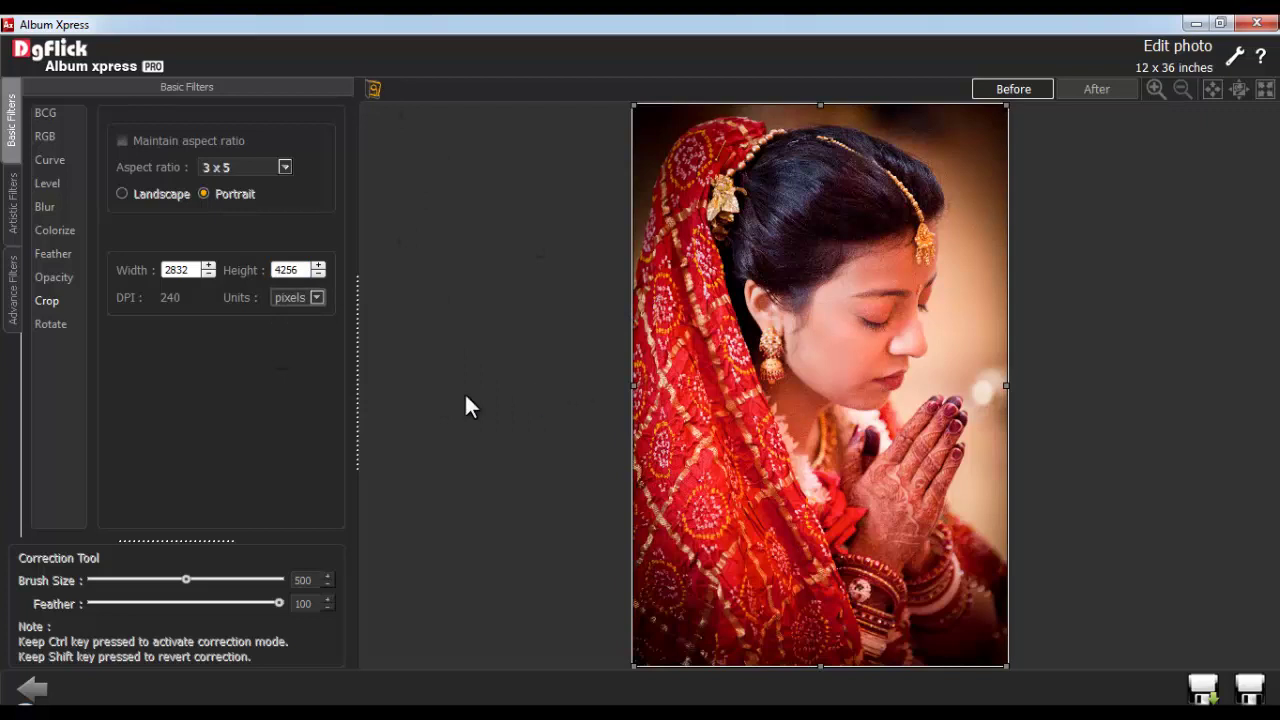
# Rotate the photo by an angle of -4, hide the grid, and reset the rotation
pyautogui.click(51, 325)
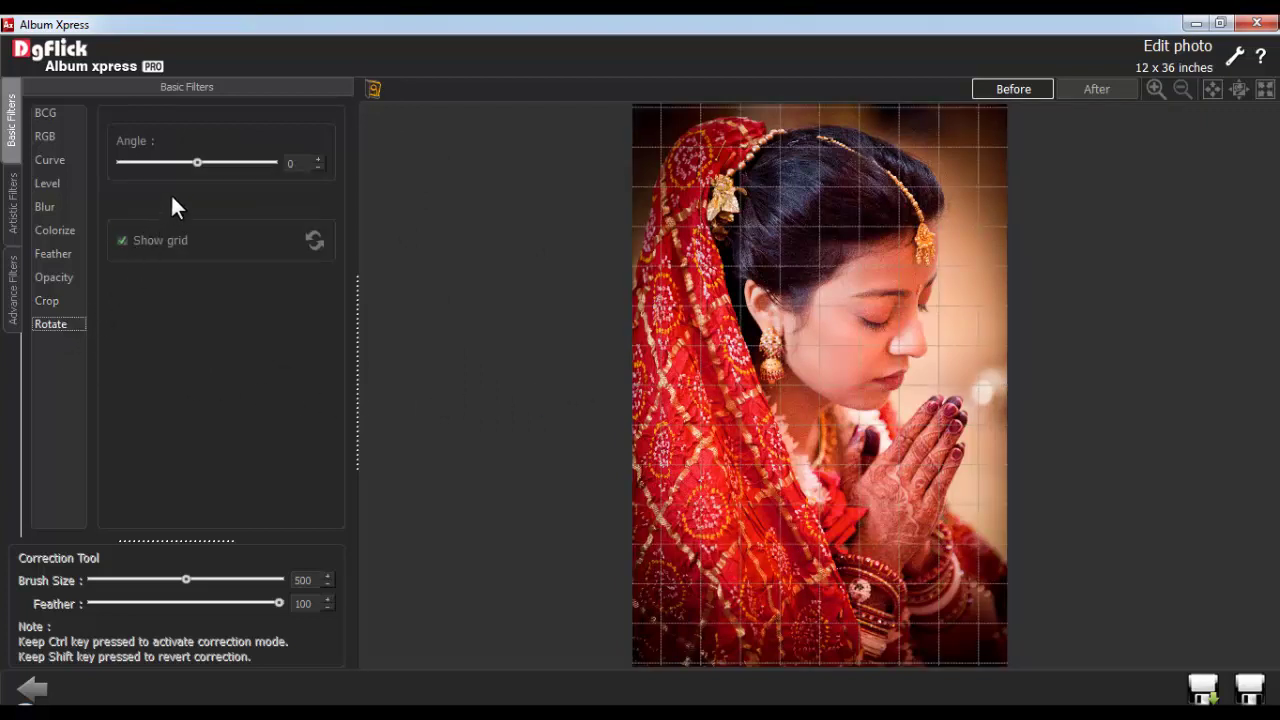
pyautogui.moveTo(196, 163); pyautogui.dragTo(188, 162)
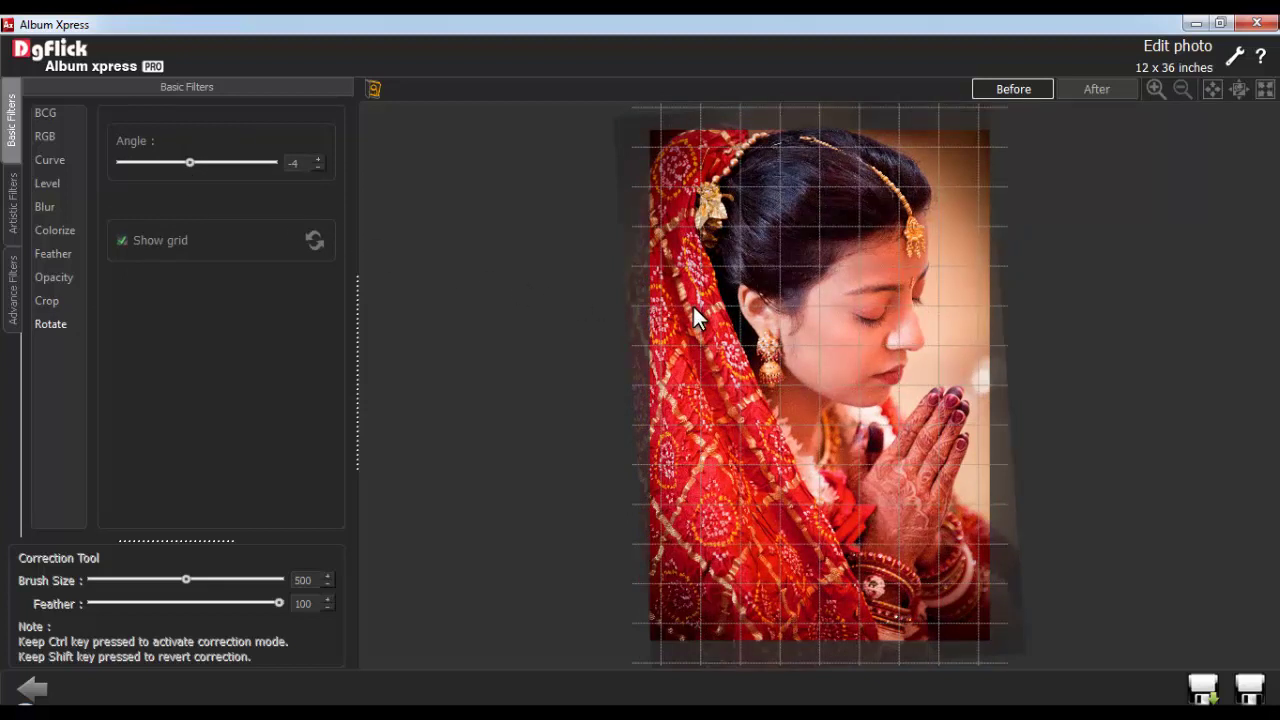
pyautogui.click(121, 241)
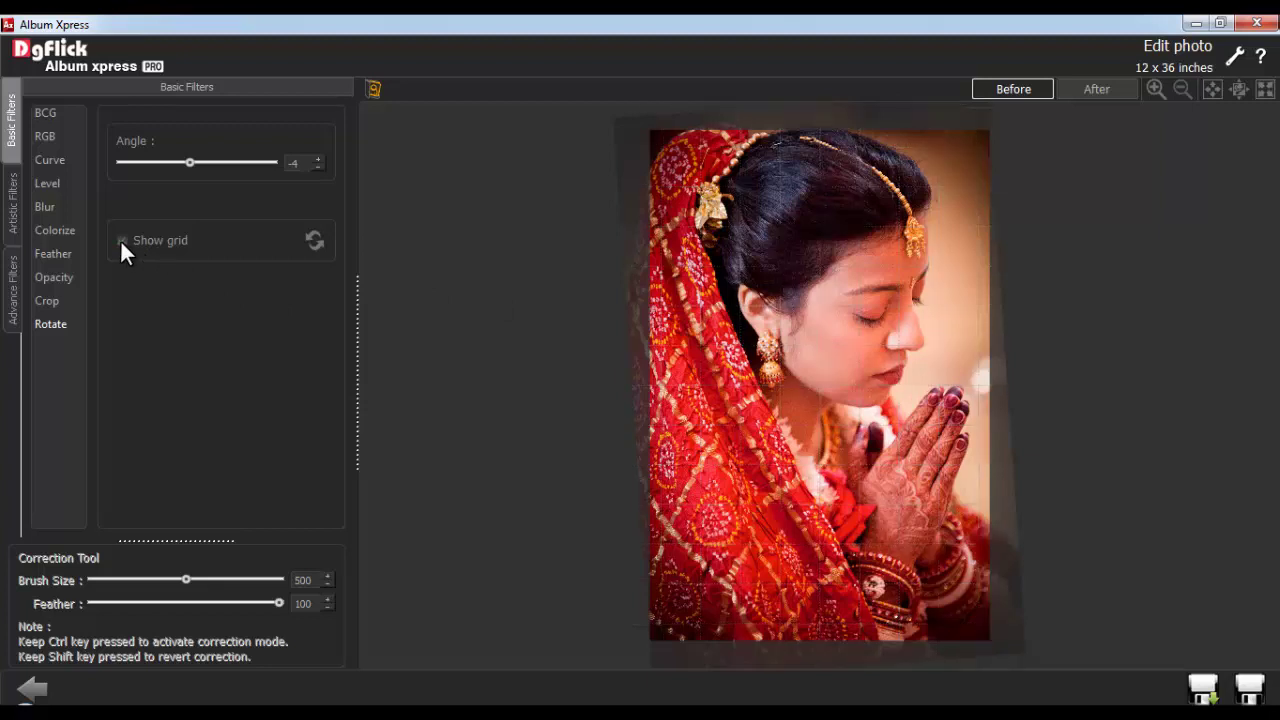
pyautogui.click(314, 240)
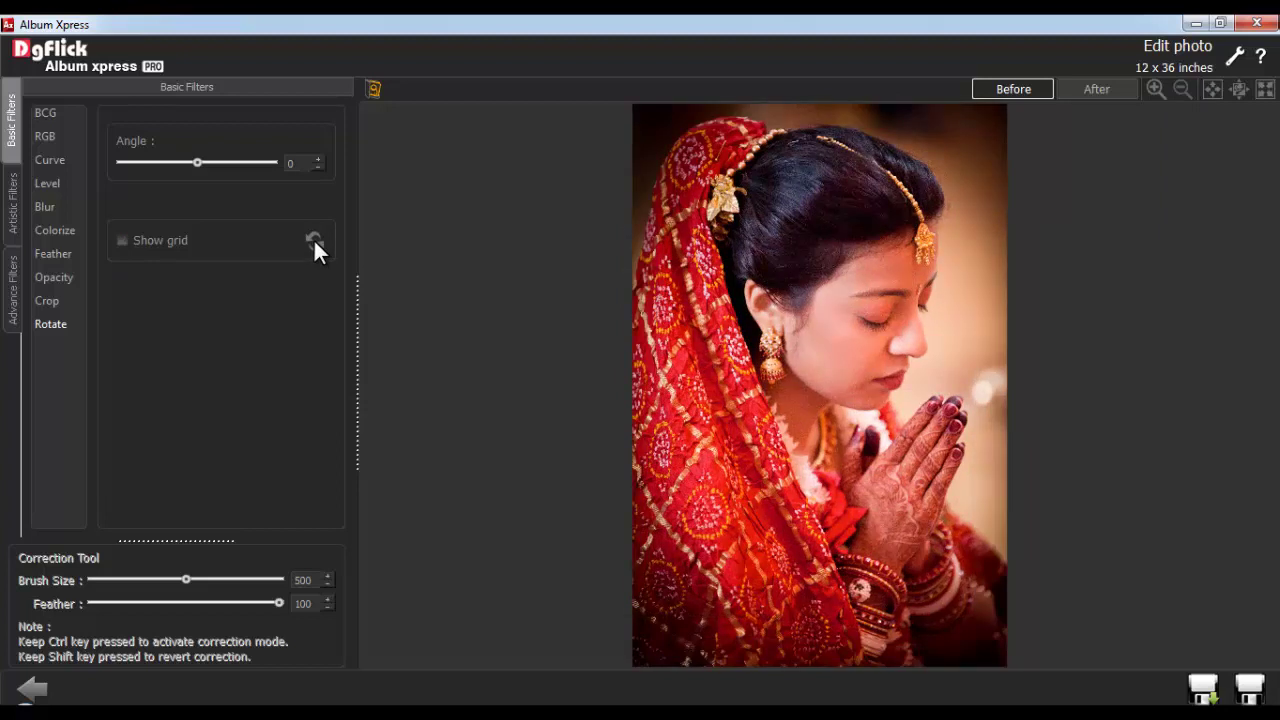
# Browse the presets of the artistic filters, from Ripple and Shift through Swirl, 3dGrid and Oil Painting to Sepia and Charcoal
pyautogui.click(13, 205)
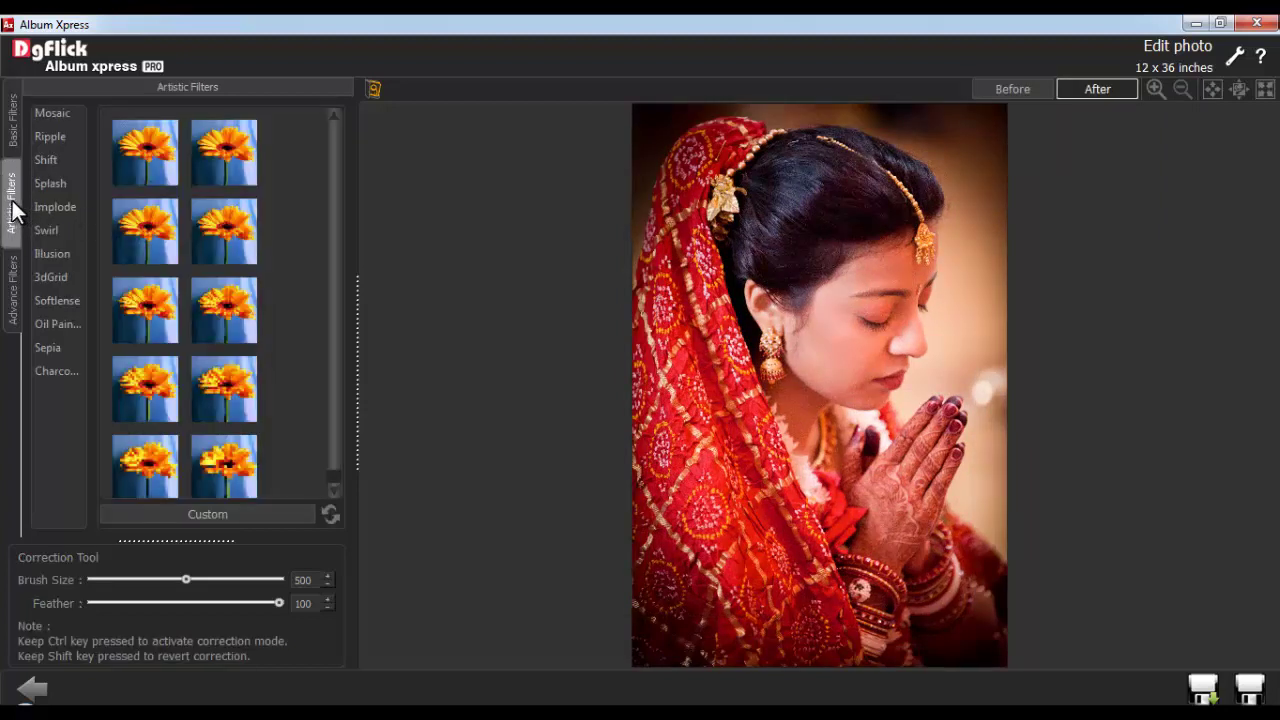
pyautogui.click(51, 138)
pyautogui.click(46, 158)
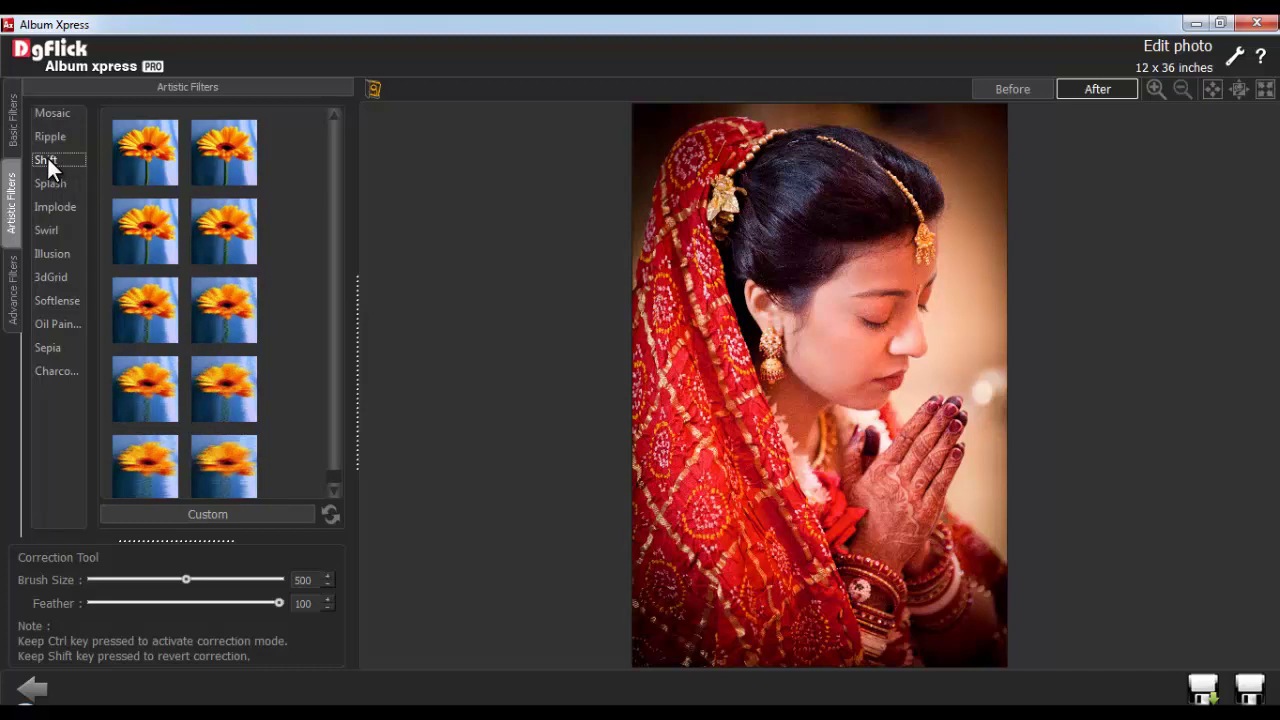
pyautogui.click(55, 188)
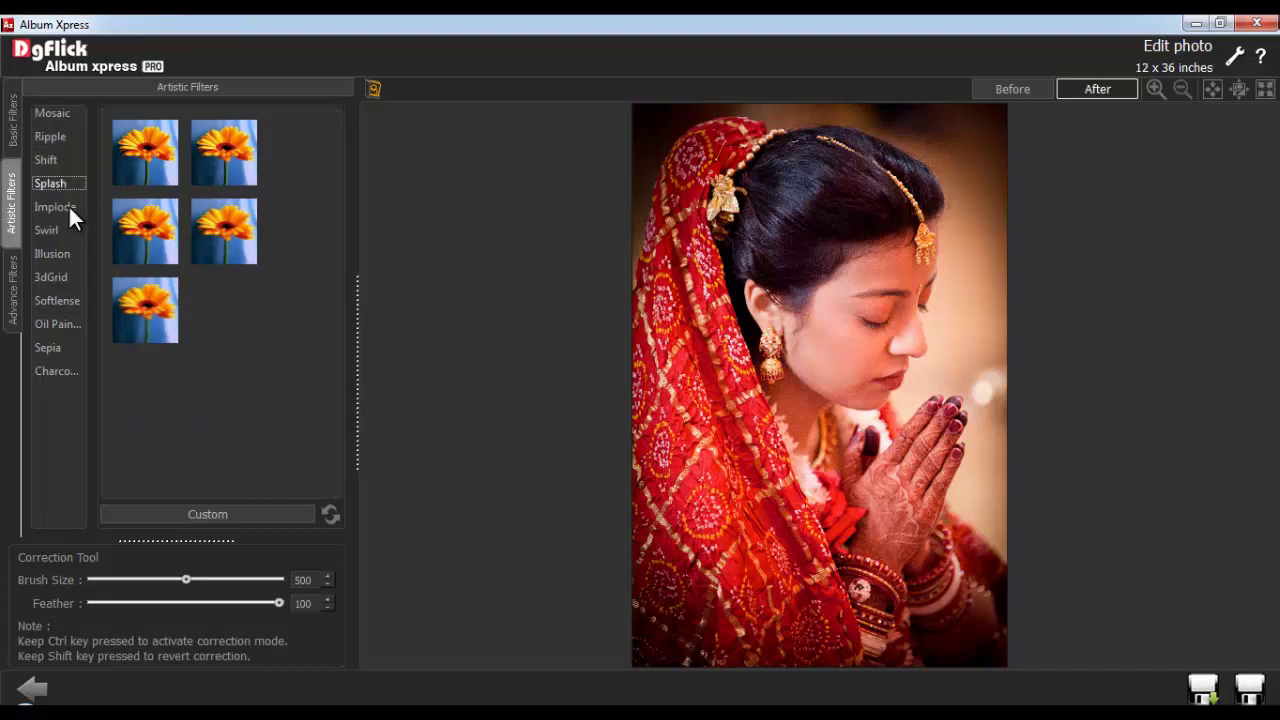
pyautogui.click(67, 209)
pyautogui.click(57, 231)
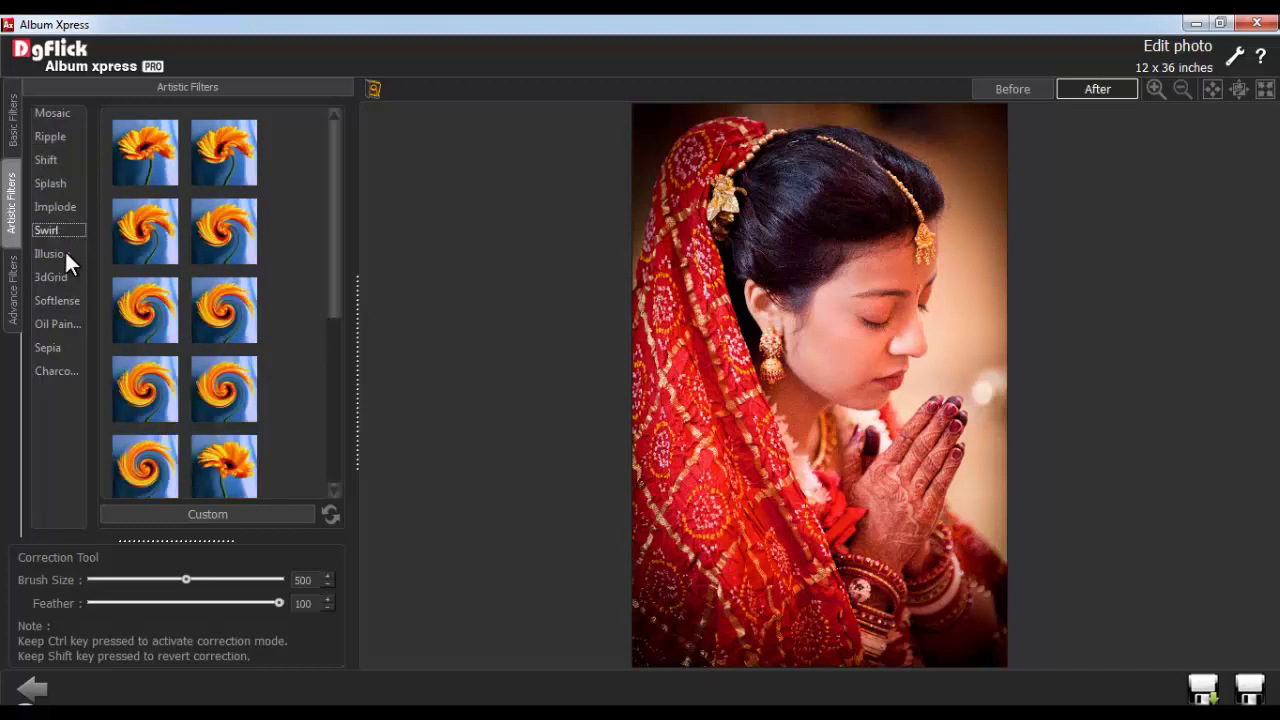
pyautogui.click(62, 252)
pyautogui.click(64, 277)
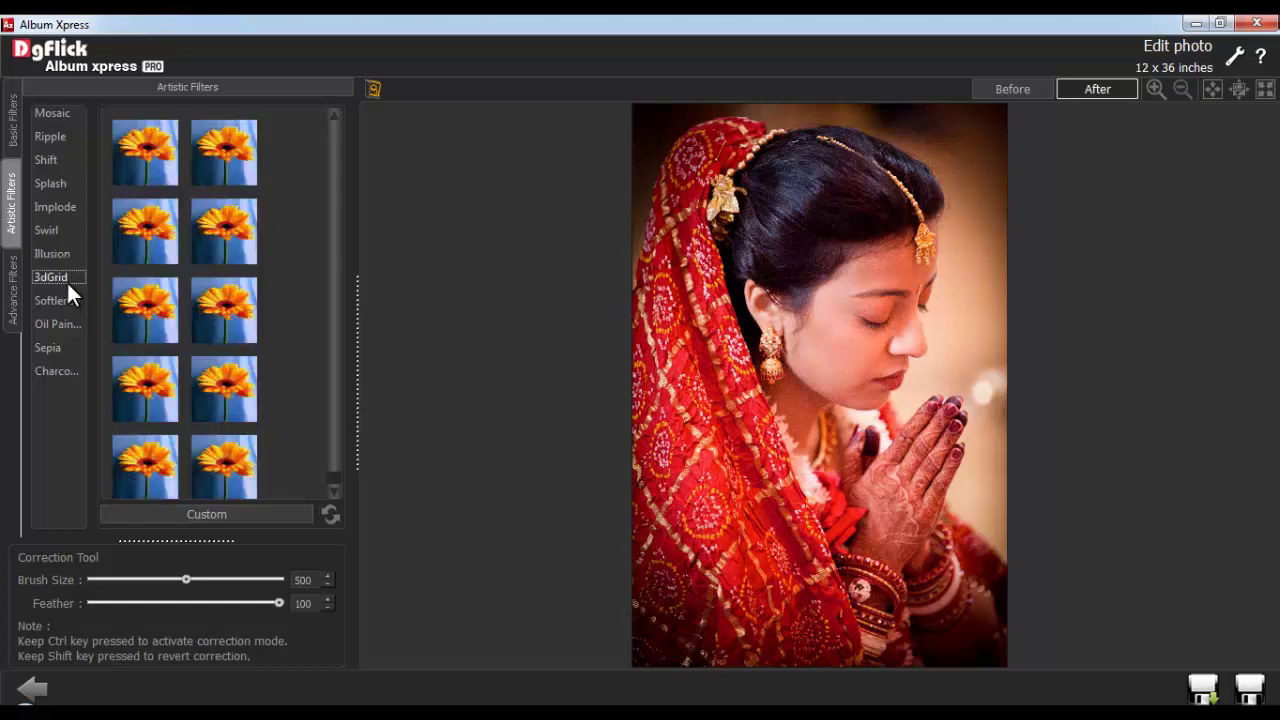
pyautogui.click(65, 298)
pyautogui.click(60, 324)
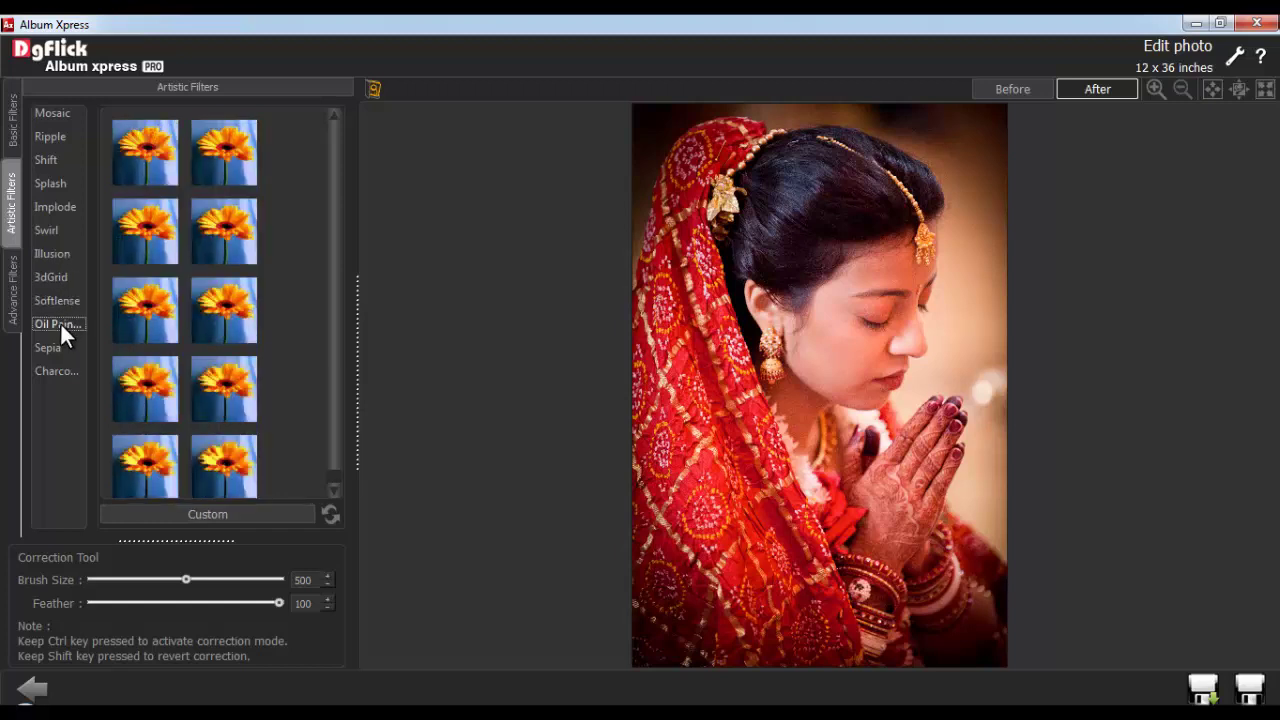
pyautogui.click(50, 347)
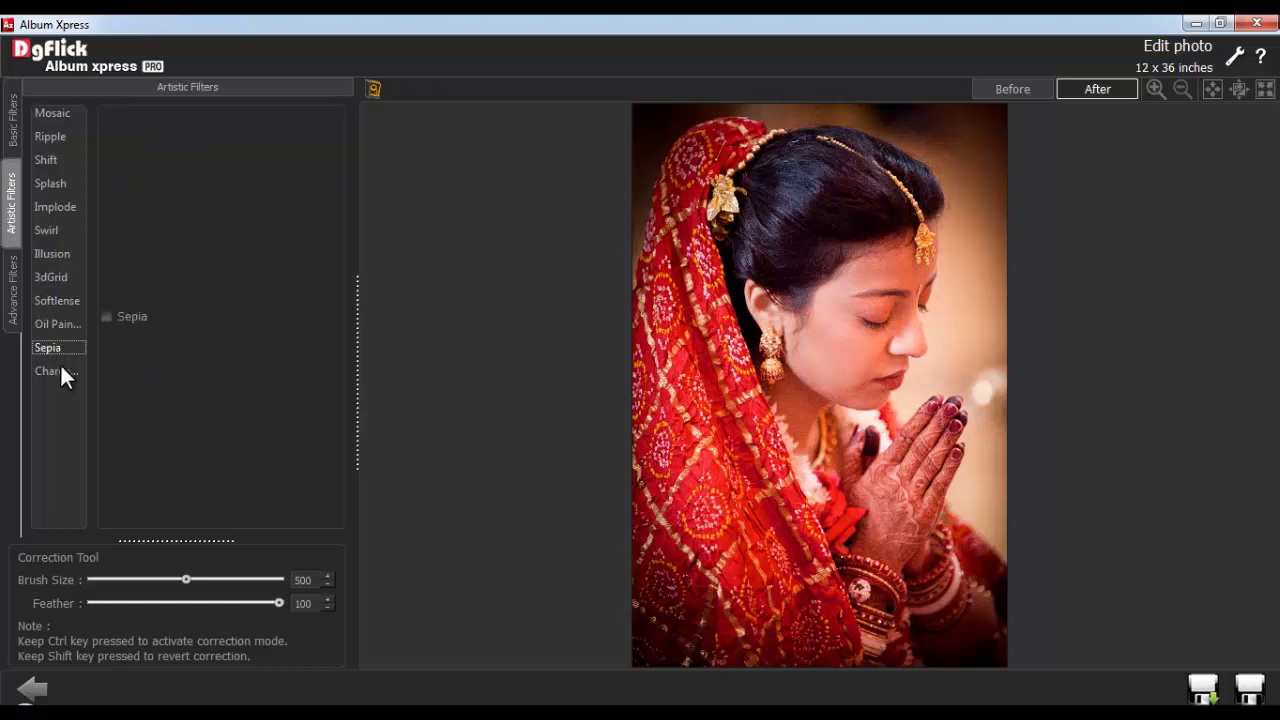
pyautogui.click(60, 373)
# Apply the Sepia artistic filter to the bride's portrait, and reload the original image
pyautogui.click(52, 344)
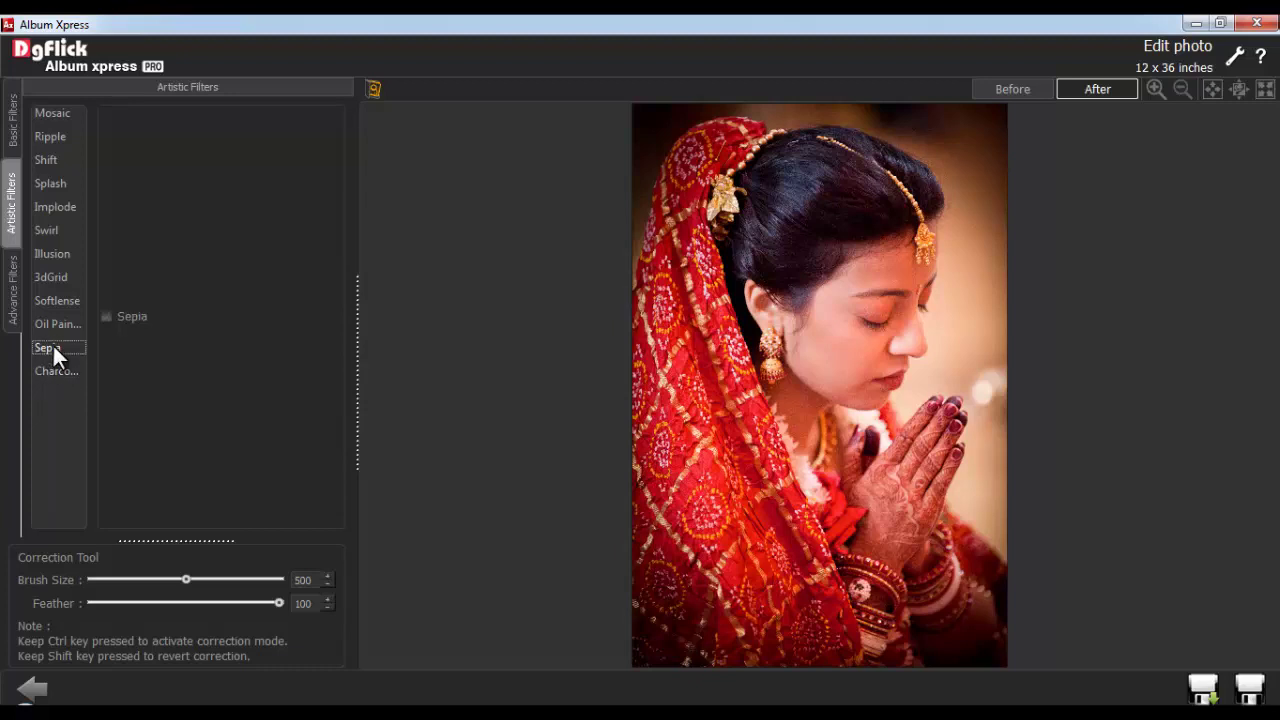
pyautogui.click(106, 317)
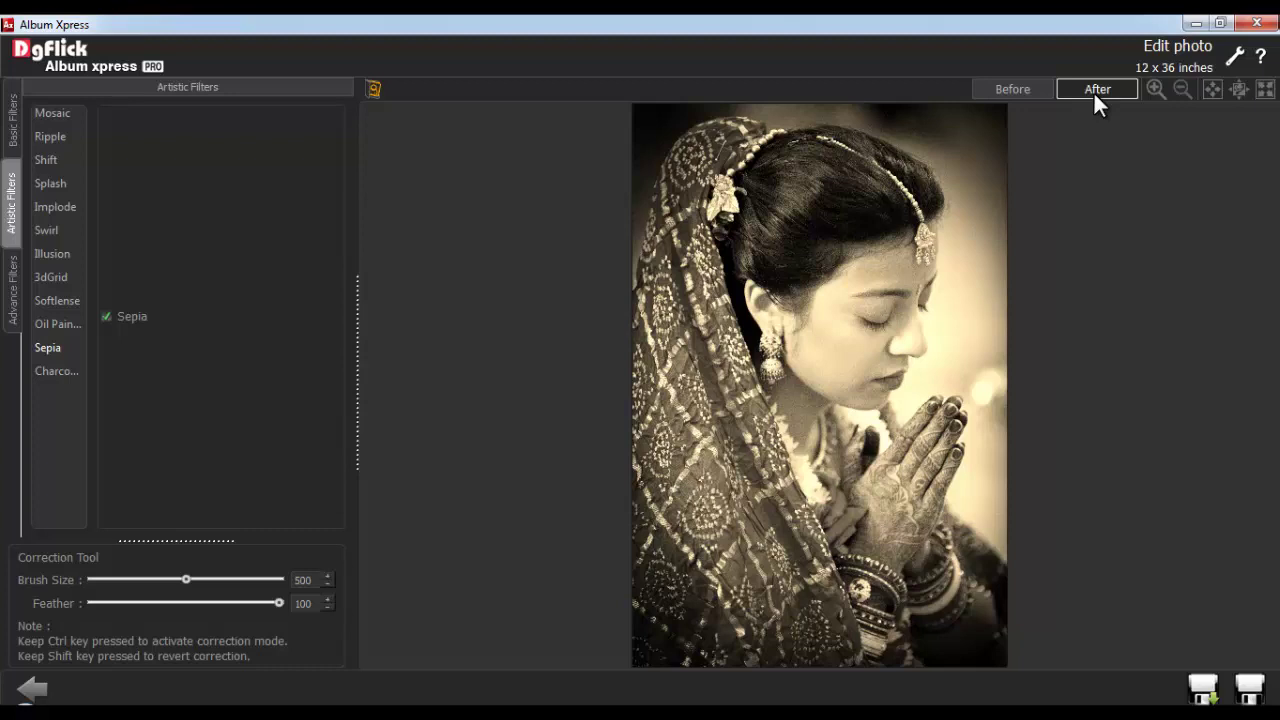
pyautogui.click(372, 90)
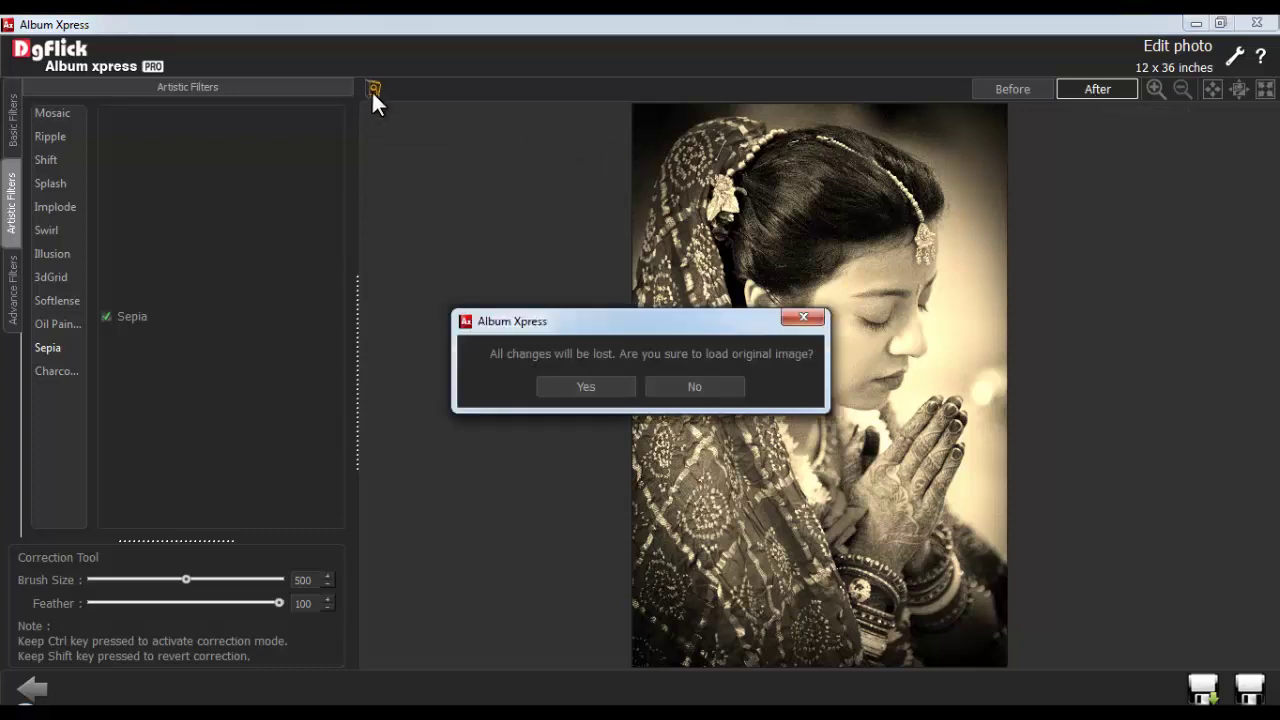
pyautogui.click(582, 389)
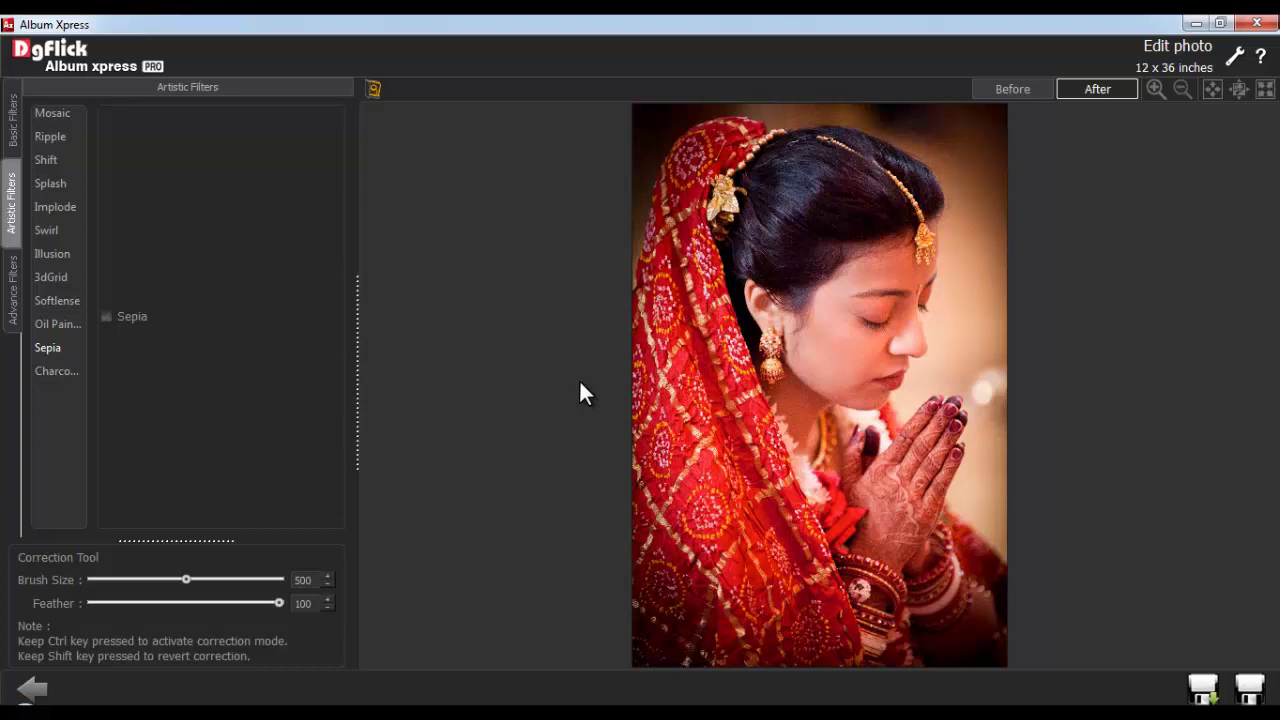
# Import the 8BF filter plugins from the Photoshop plugins folder on Local Disk (E:) into the advance filters
pyautogui.click(13, 290)
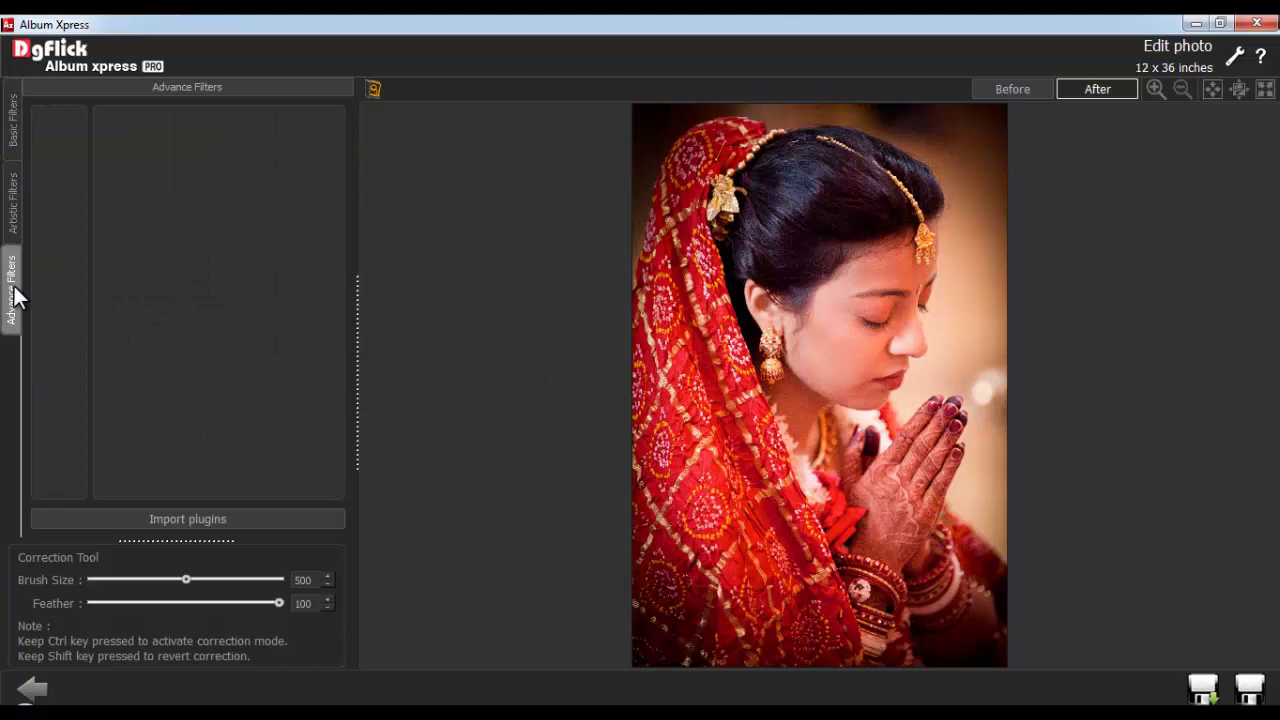
pyautogui.click(191, 520)
pyautogui.doubleClick(246, 314)
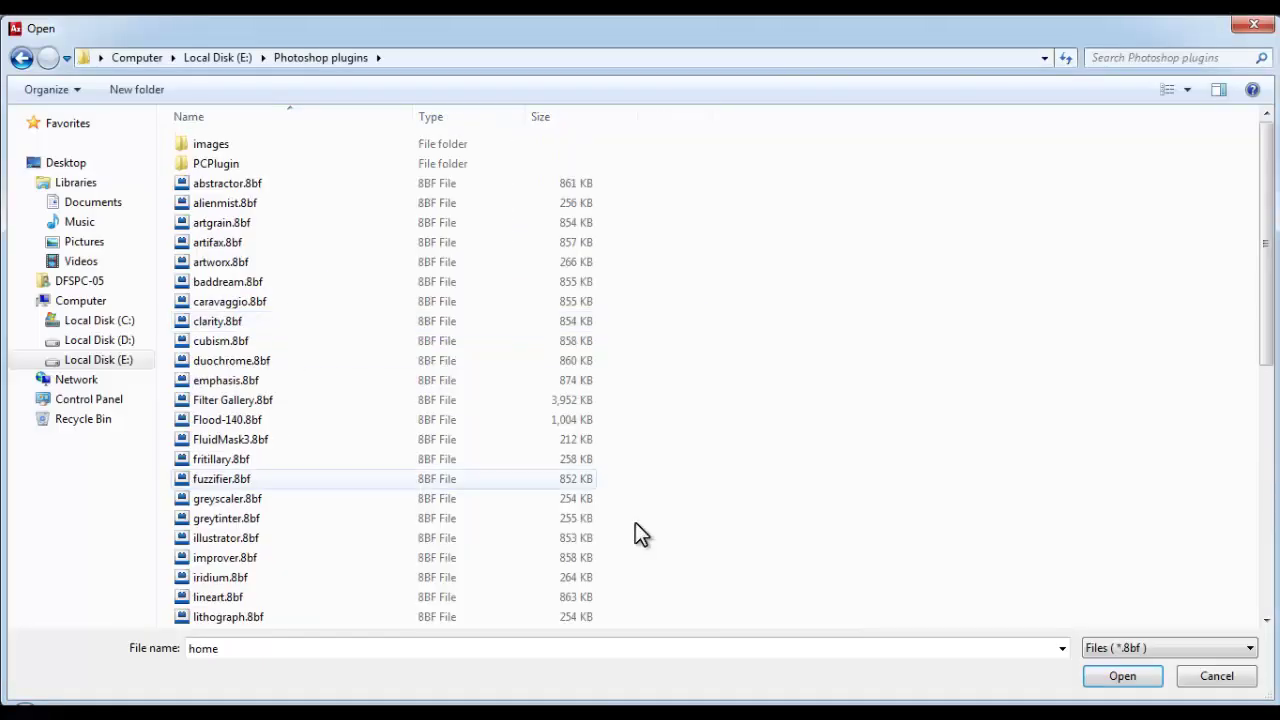
pyautogui.click(1122, 677)
# Apply the xero SoftMood plugin filter with its default settings to the bride's portrait, and reload the original image
pyautogui.scroll(-10, 267, 337)
pyautogui.doubleClick(140, 371)
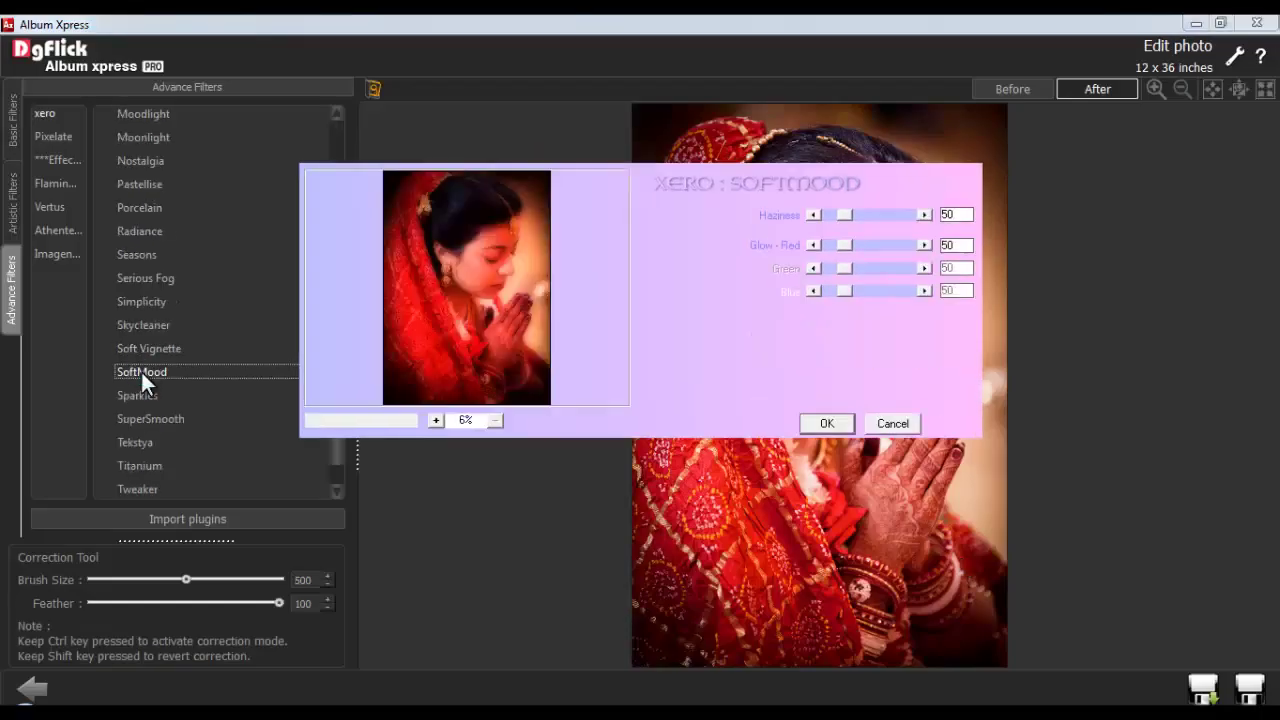
pyautogui.click(818, 420)
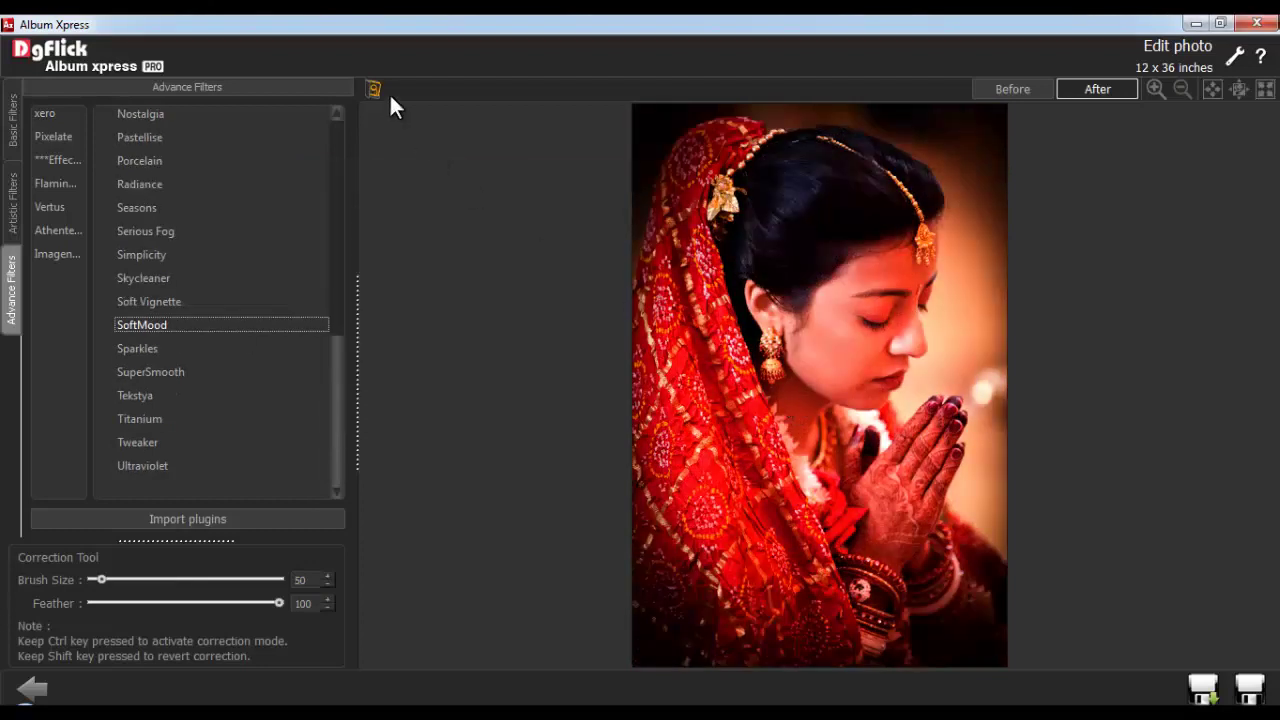
pyautogui.click(374, 89)
pyautogui.click(587, 381)
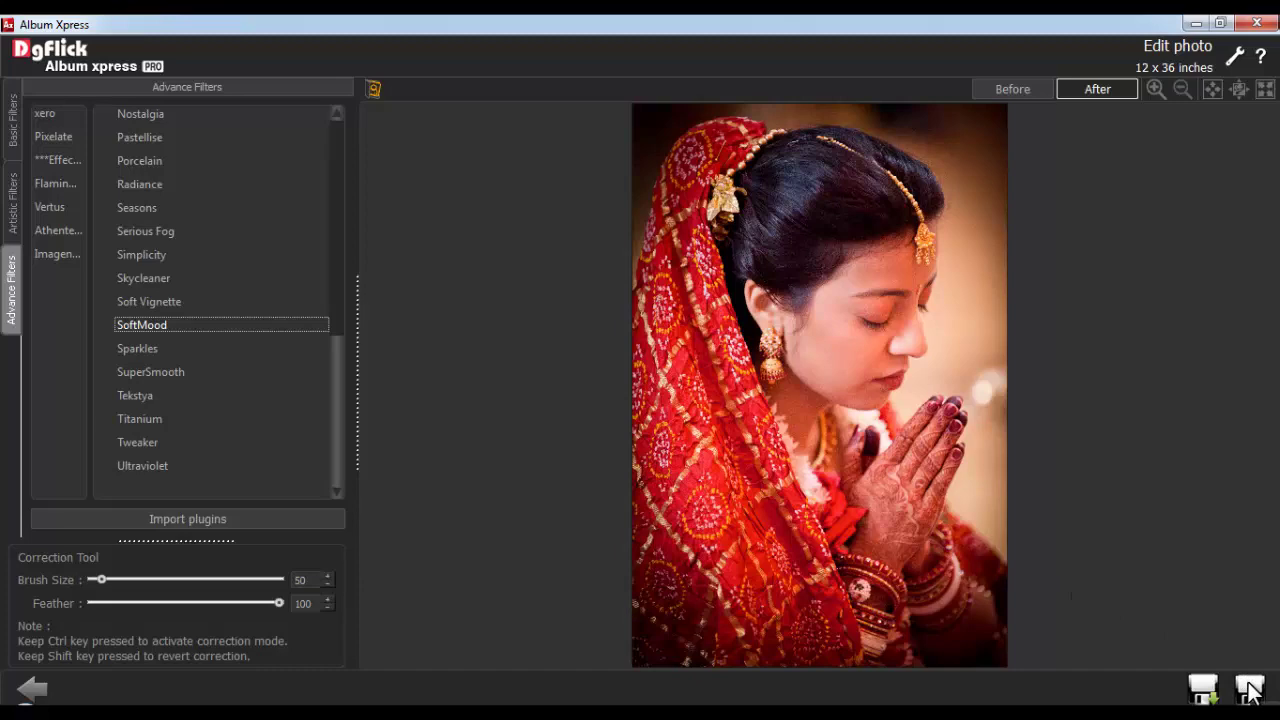
# Save the bride's portrait as a new file named Wedding_029-copy
pyautogui.click(1203, 690)
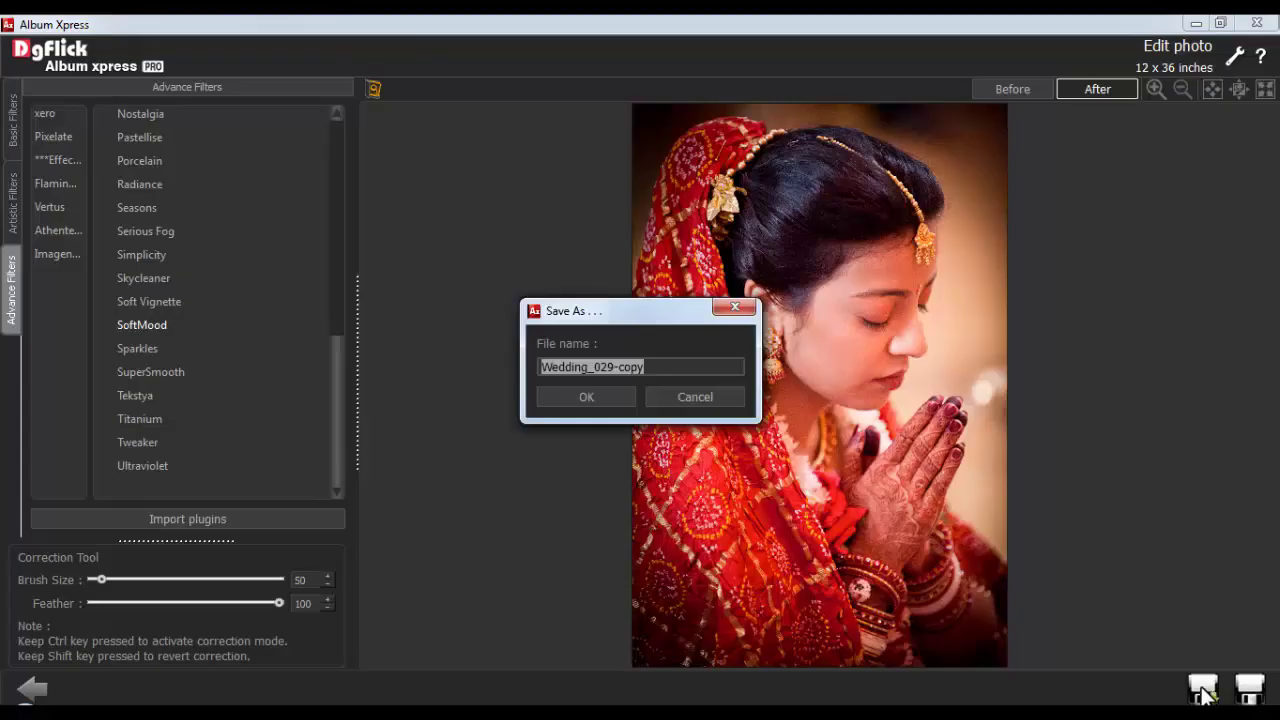
pyautogui.moveTo(668, 368); pyautogui.dragTo(527, 371)
pyautogui.click(590, 394)
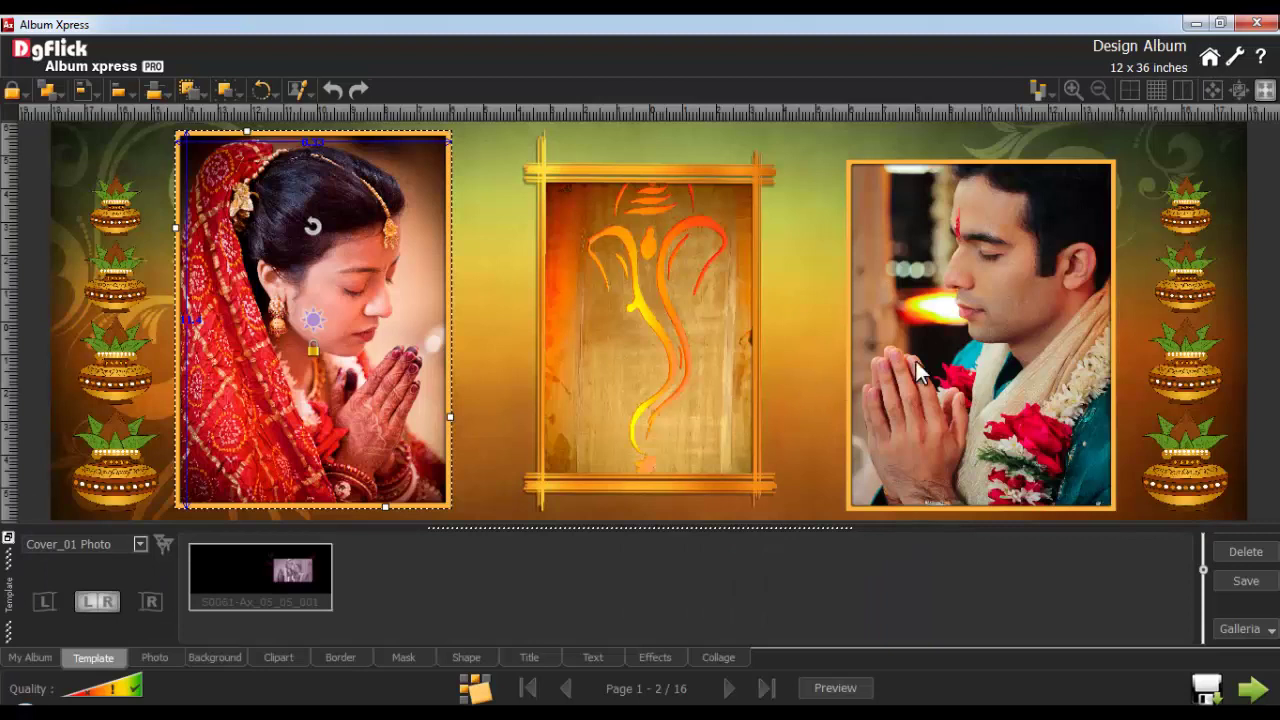
# Open the groom's photo in the Lasso editor and trace an outline around his head, body and hands, removing misplaced points
pyautogui.click(942, 344)
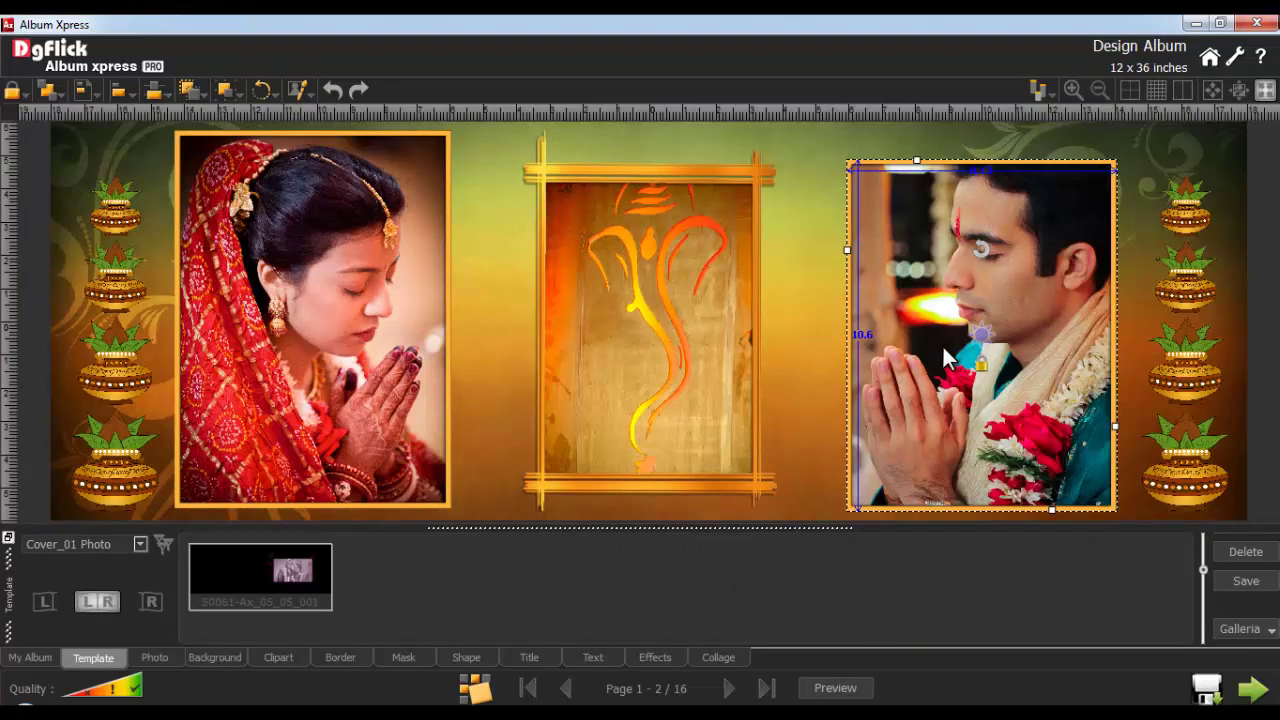
pyautogui.click(308, 97)
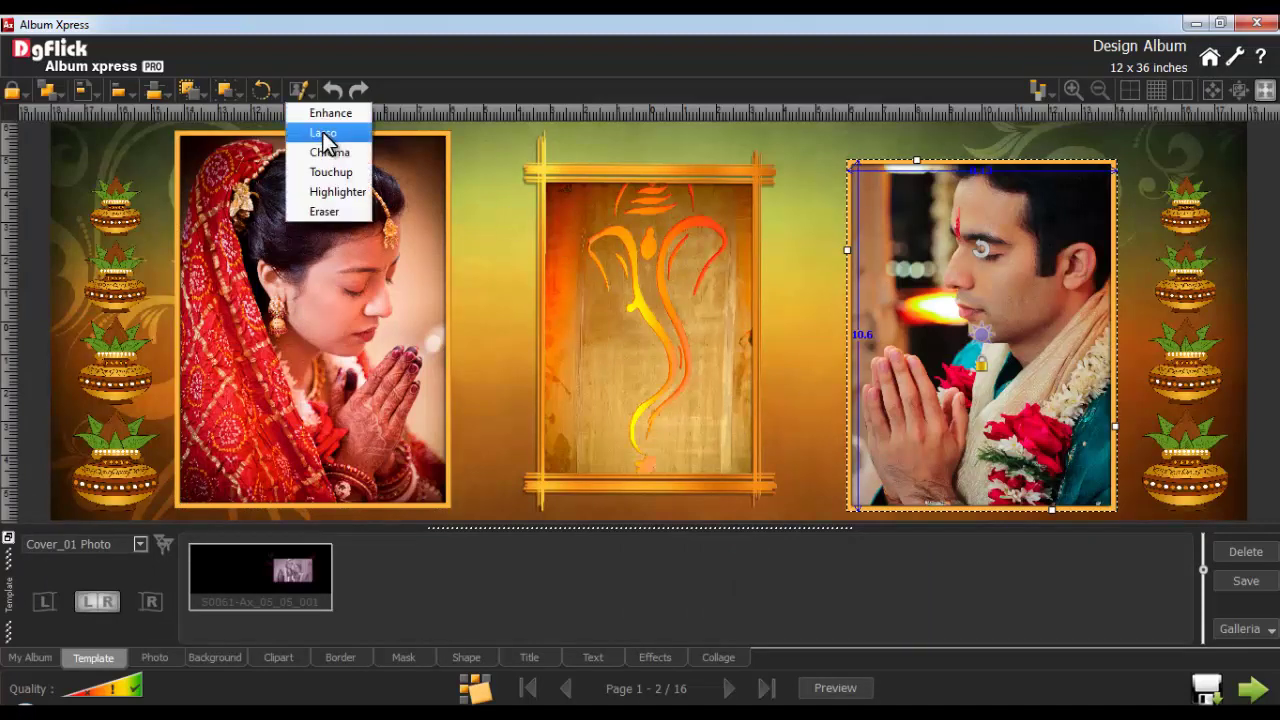
pyautogui.click(322, 134)
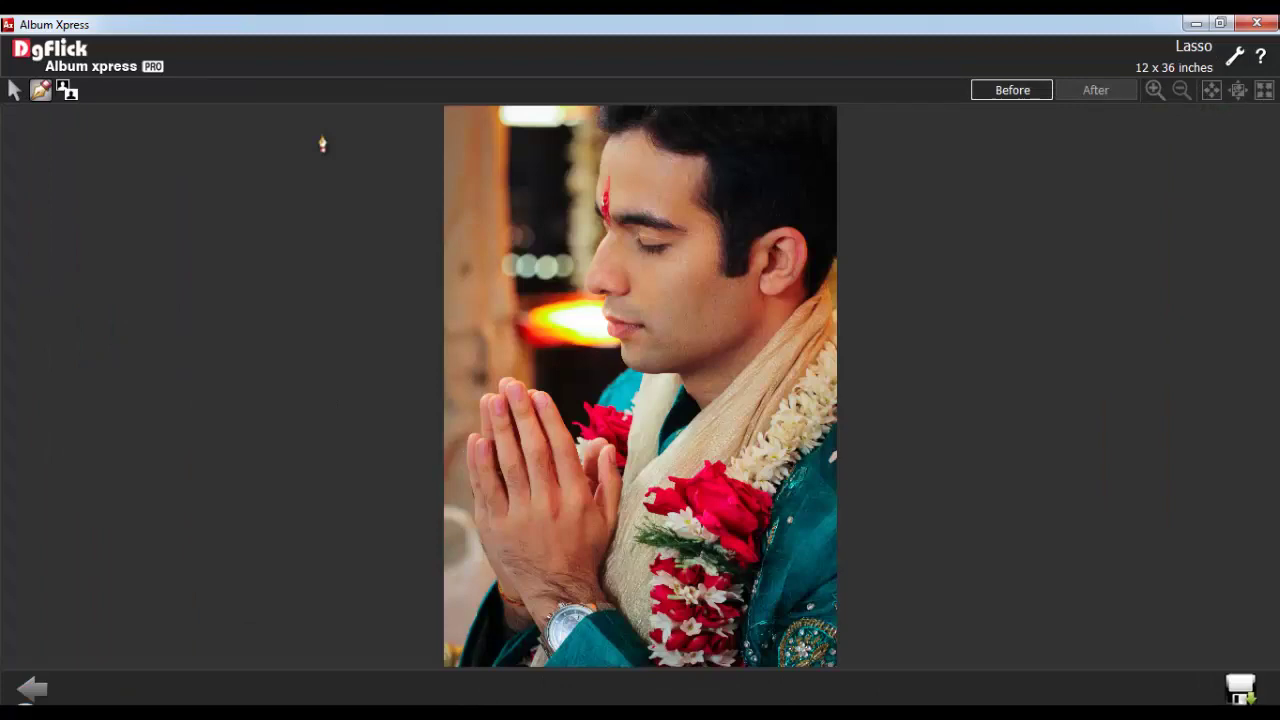
pyautogui.scroll(3, 600, 129)
pyautogui.moveTo(558, 106)
pyautogui.mouseDown()
pyautogui.moveTo(585, 210)
pyautogui.moveTo(539, 445)
pyautogui.moveTo(561, 508)
pyautogui.mouseUp()
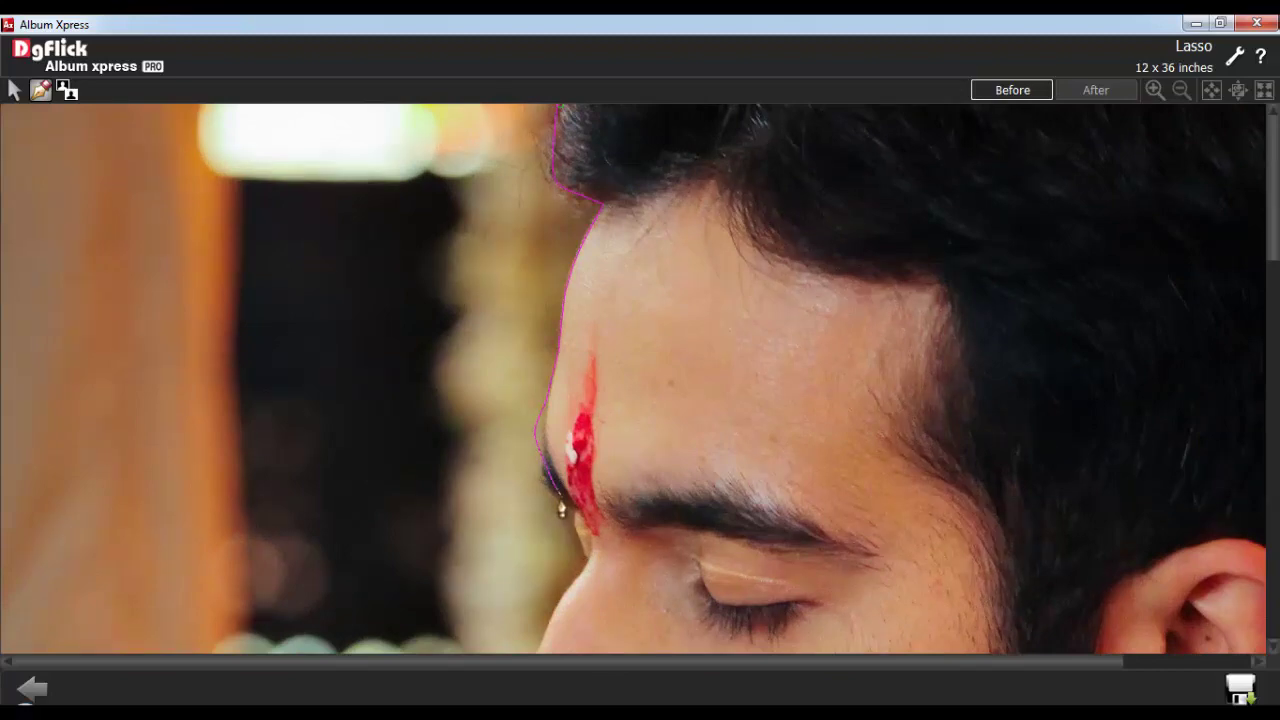
pyautogui.press('BackSpace')
pyautogui.press('BackSpace')
pyautogui.scroll(-10, 561, 509)
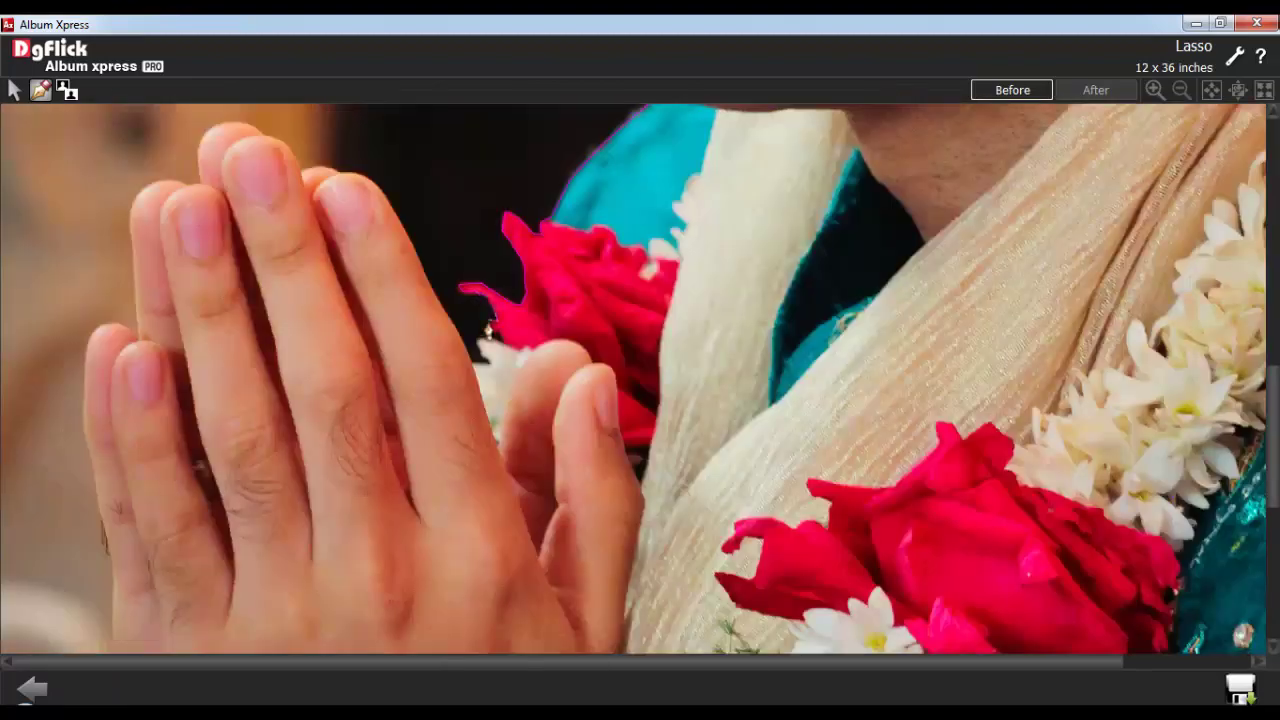
pyautogui.scroll(10, 1043, 329)
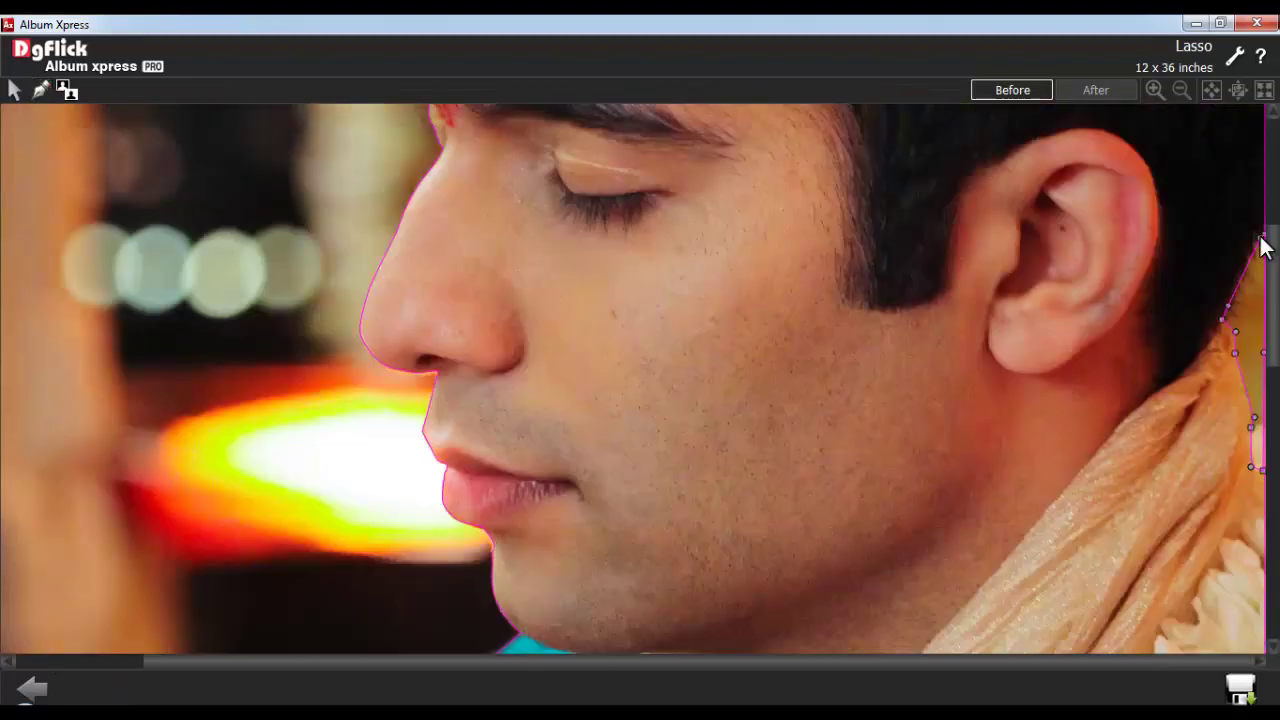
# Invert the lasso selection and preview the groom's cutout without the background
pyautogui.click(67, 91)
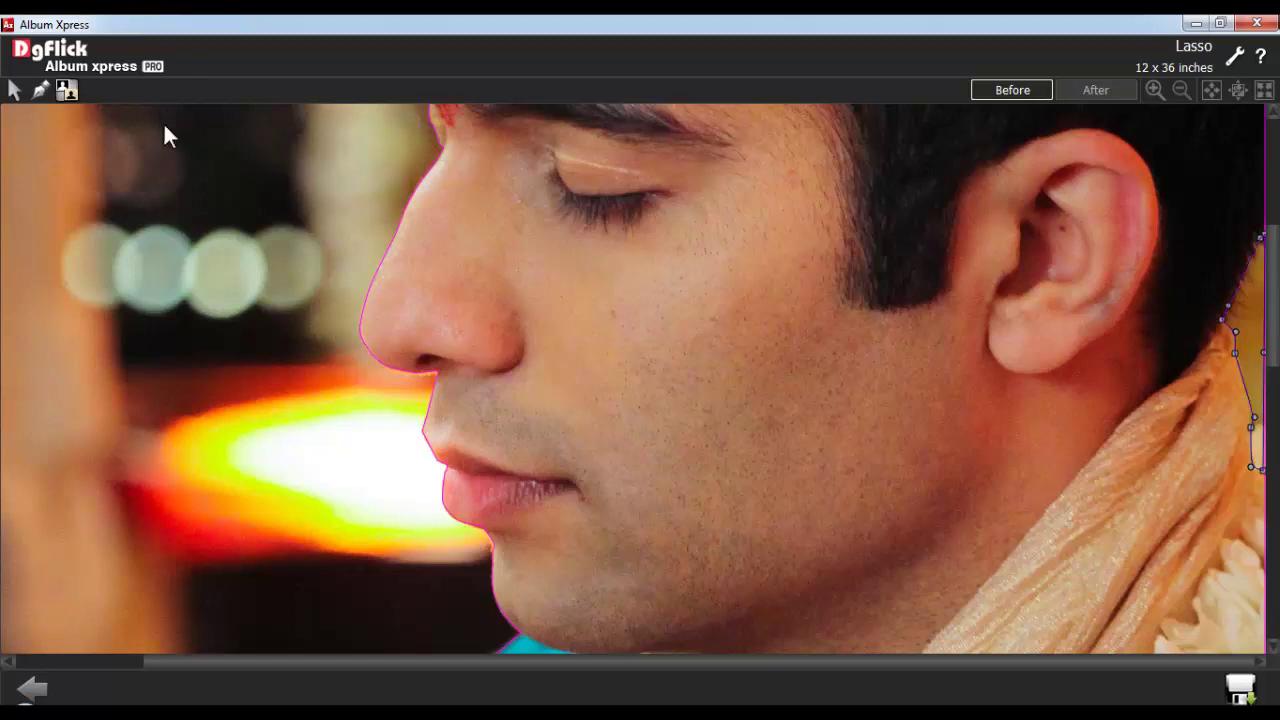
pyautogui.click(1211, 90)
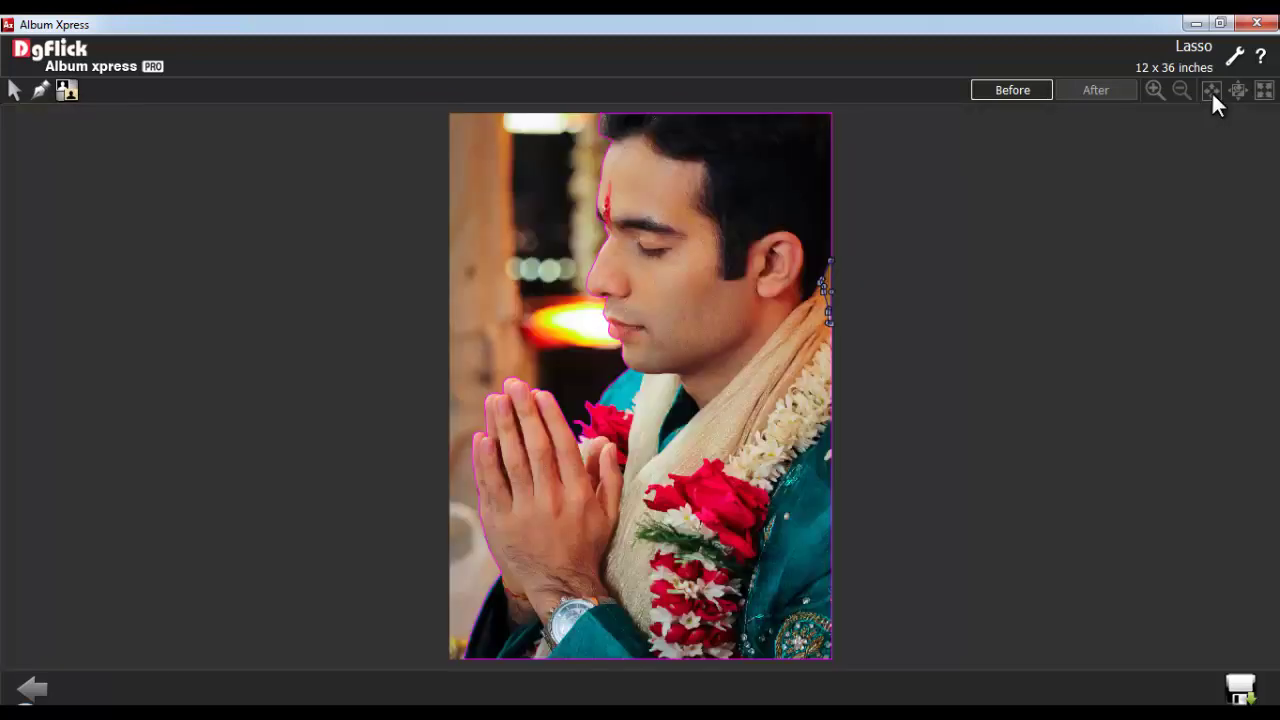
pyautogui.click(1096, 90)
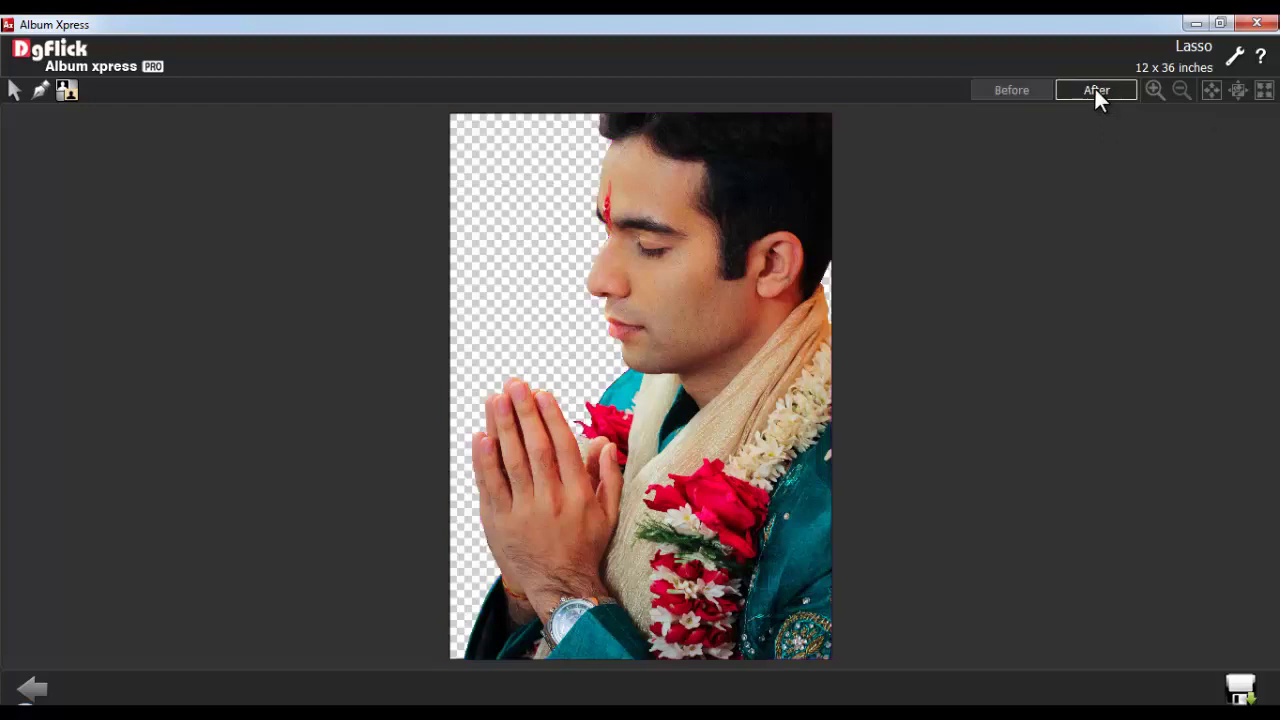
# Save the groom's cutout as a new file named Wedding_31-copy-copy
pyautogui.click(1240, 688)
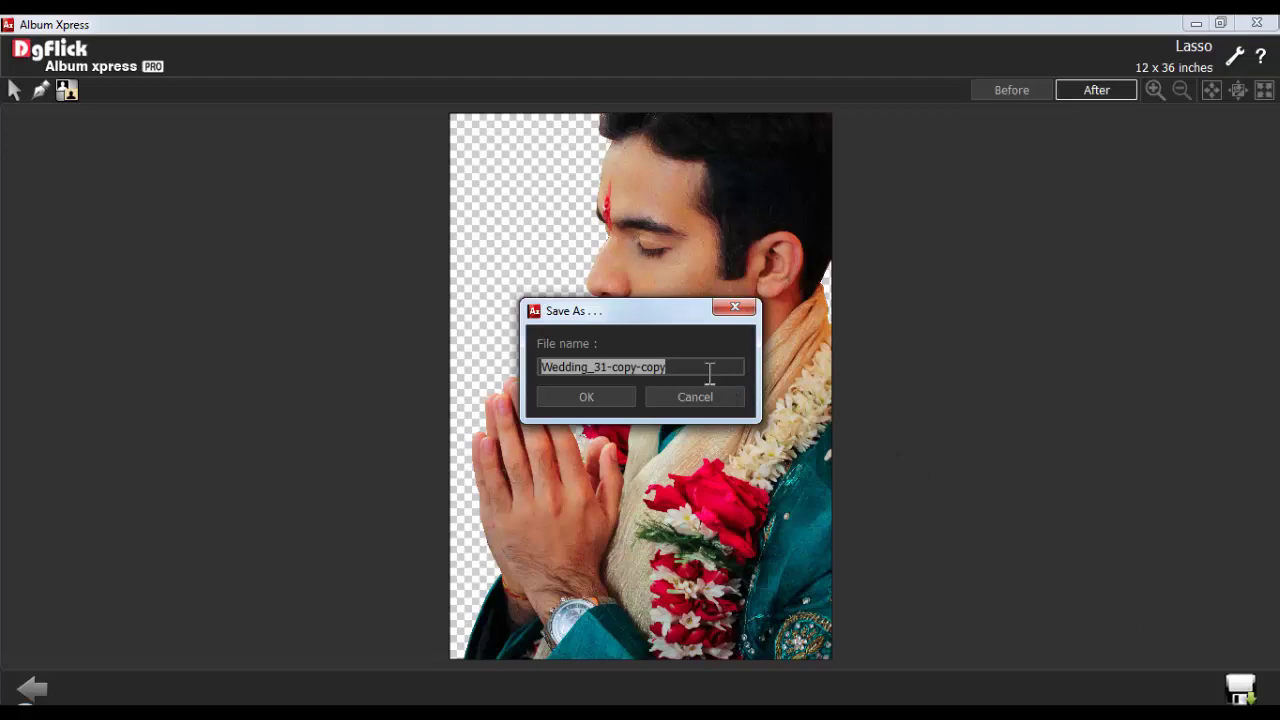
pyautogui.moveTo(708, 369); pyautogui.dragTo(538, 368)
pyautogui.click(587, 397)
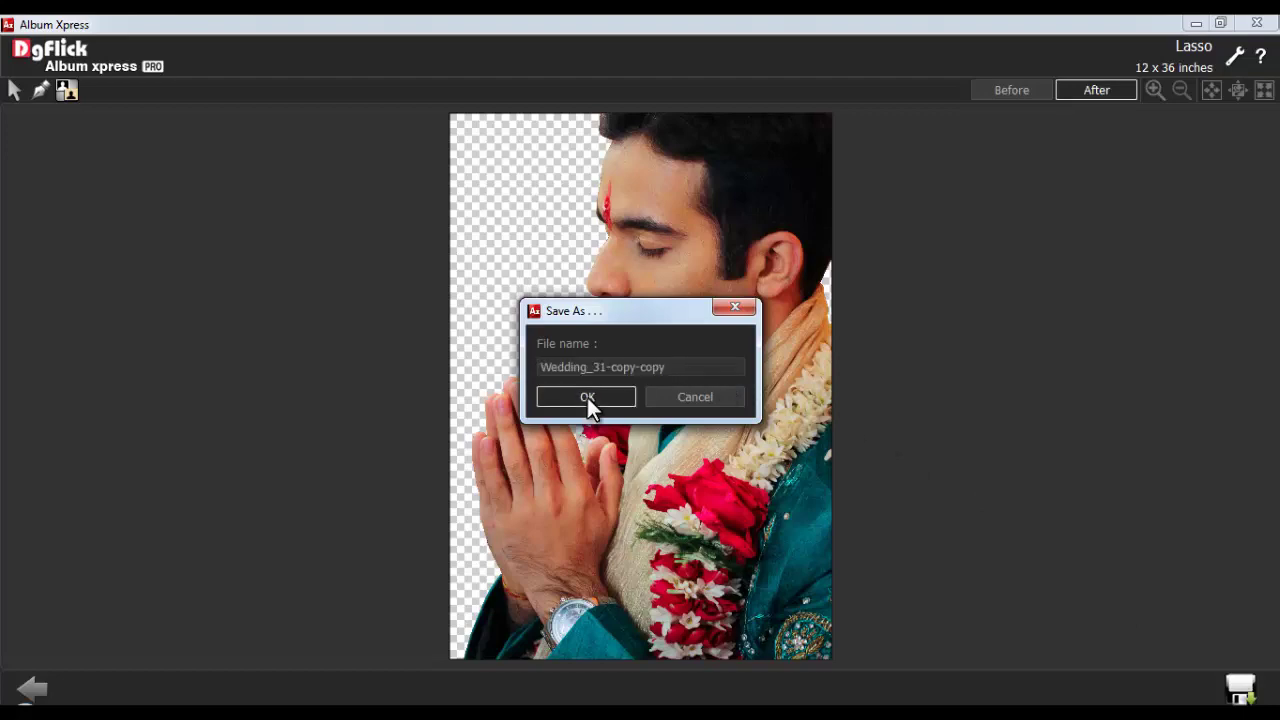
# Go to album pages 5 - 6 and open the couple's green-background photo in the Chroma editor
pyautogui.doubleClick(735, 688)
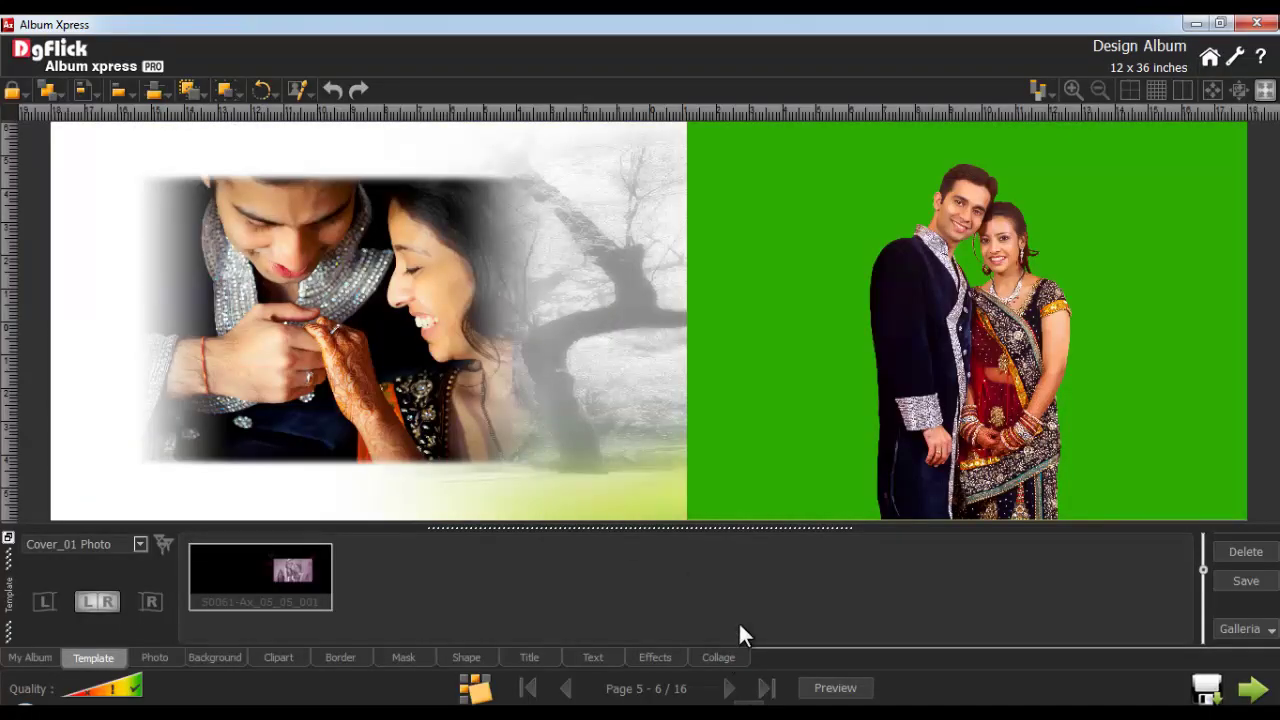
pyautogui.click(814, 404)
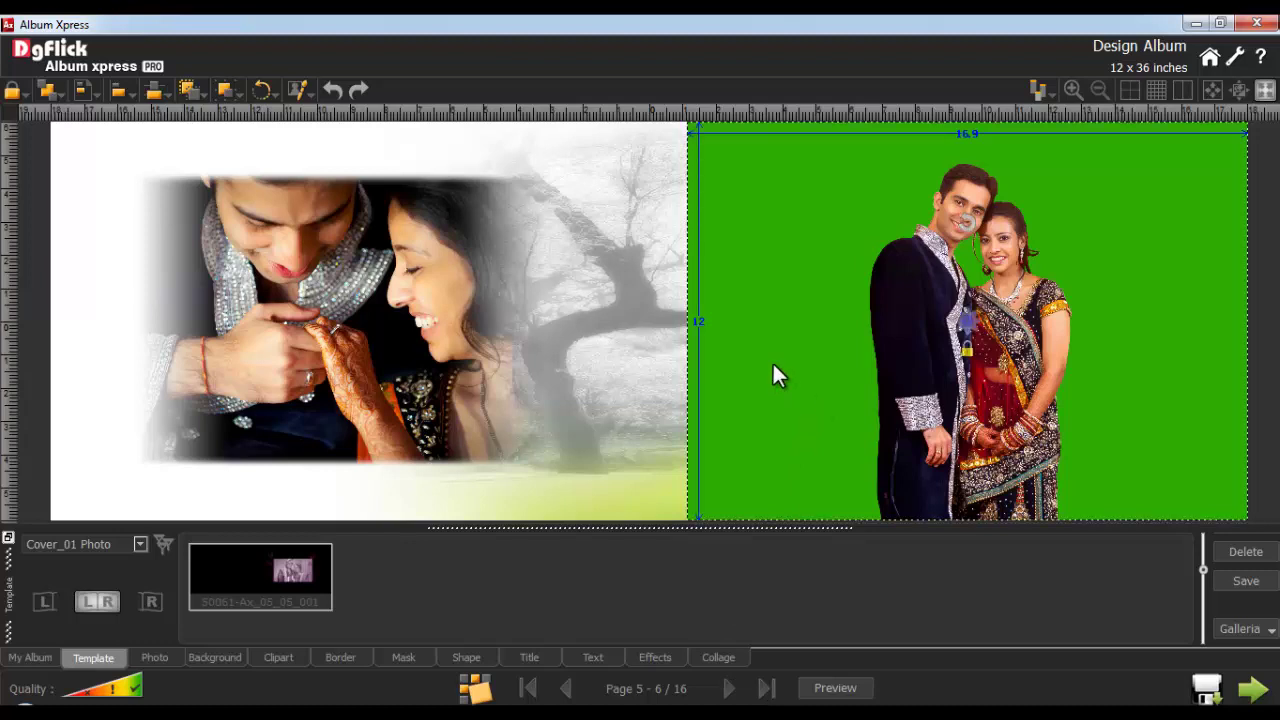
pyautogui.click(297, 91)
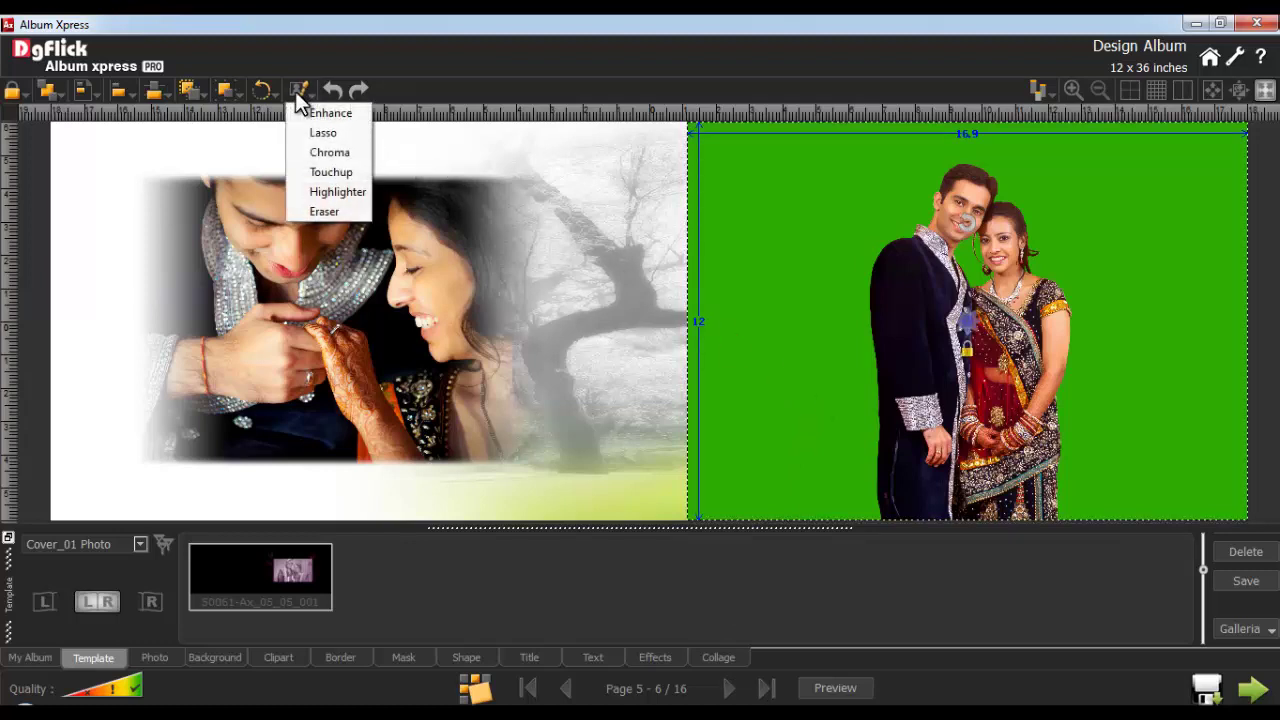
pyautogui.click(337, 150)
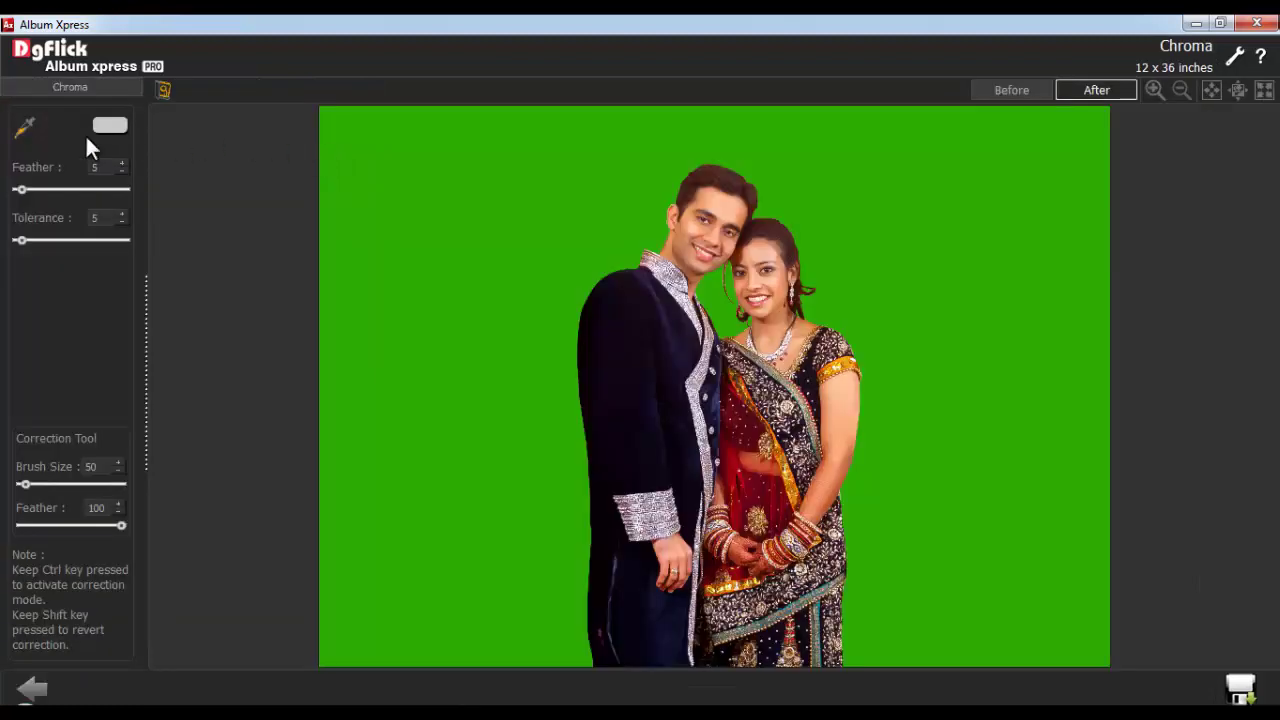
# Sample the green backdrop as the chroma colour to remove it, and set the Tolerance to 1
pyautogui.click(25, 130)
pyautogui.click(660, 217)
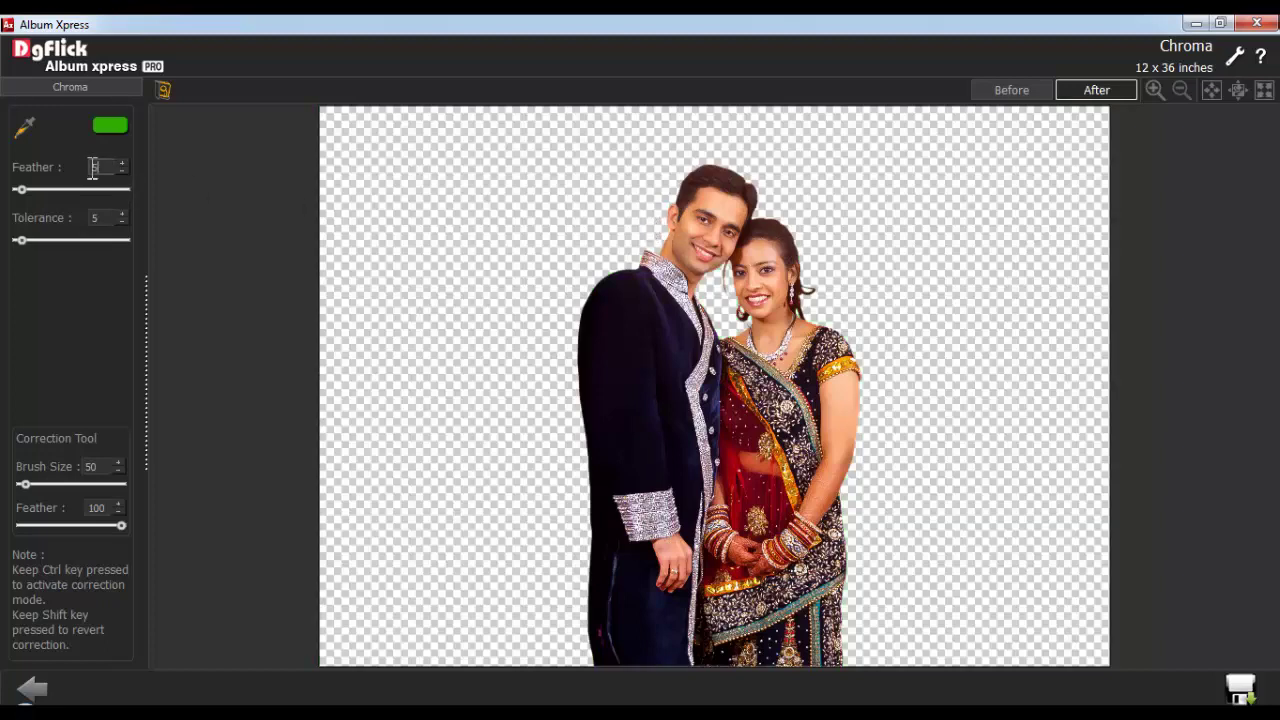
pyautogui.click(101, 216)
pyautogui.click(97, 466)
pyautogui.click(100, 508)
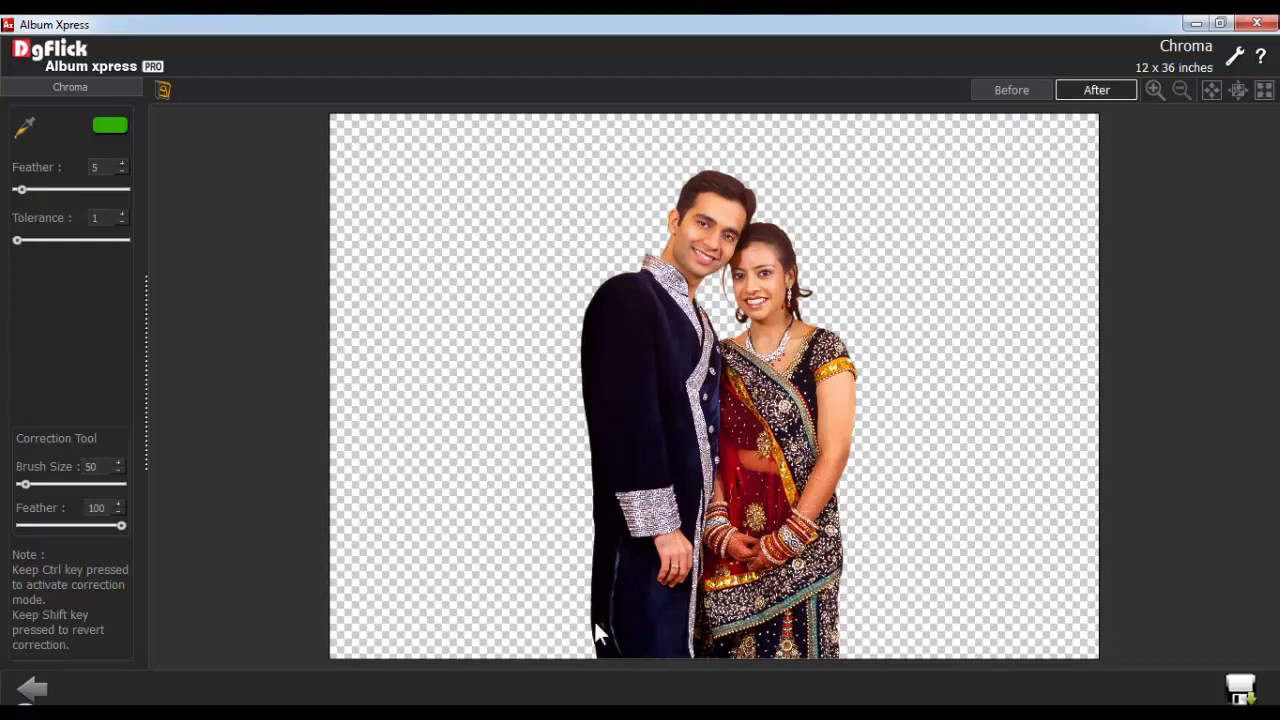
# Save the couple's chroma cutout as a new file named Wedding_153-copy
pyautogui.click(1238, 686)
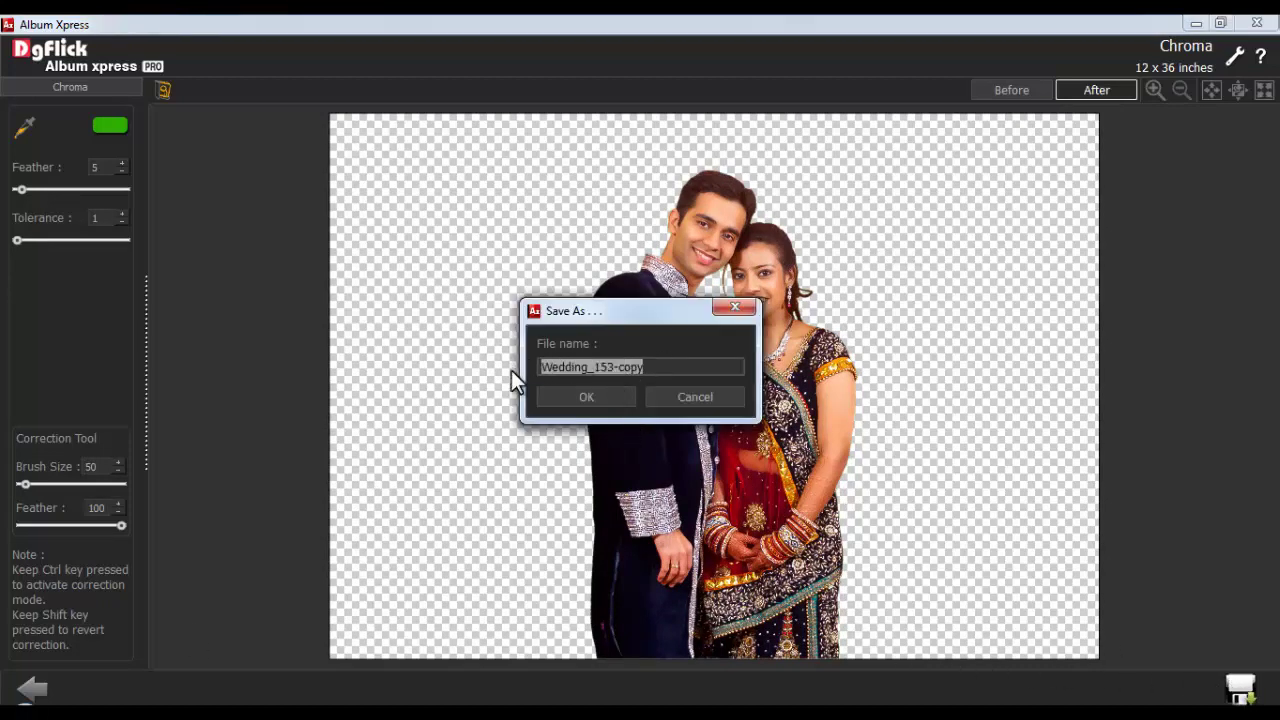
pyautogui.click(585, 397)
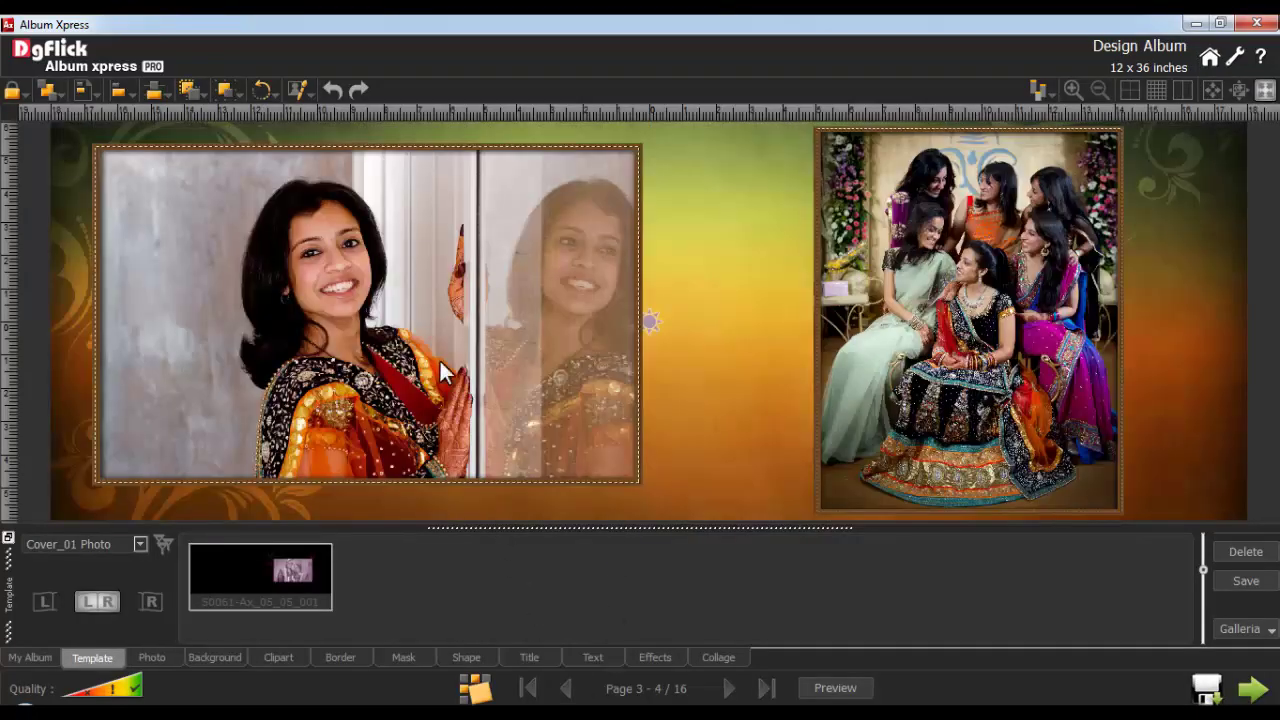
# Open the photo of the woman beside the glass door in Touchup and set Brush Size to 30 and Opacity to 80
pyautogui.click(421, 301)
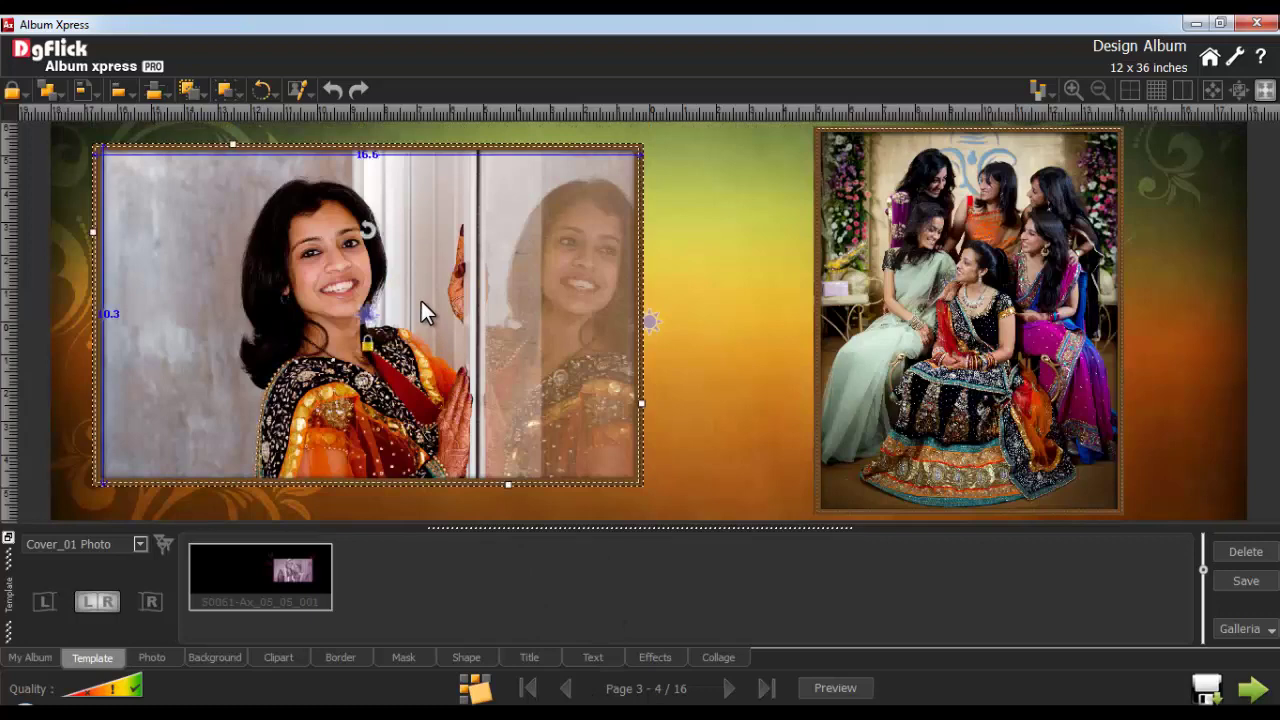
pyautogui.click(299, 88)
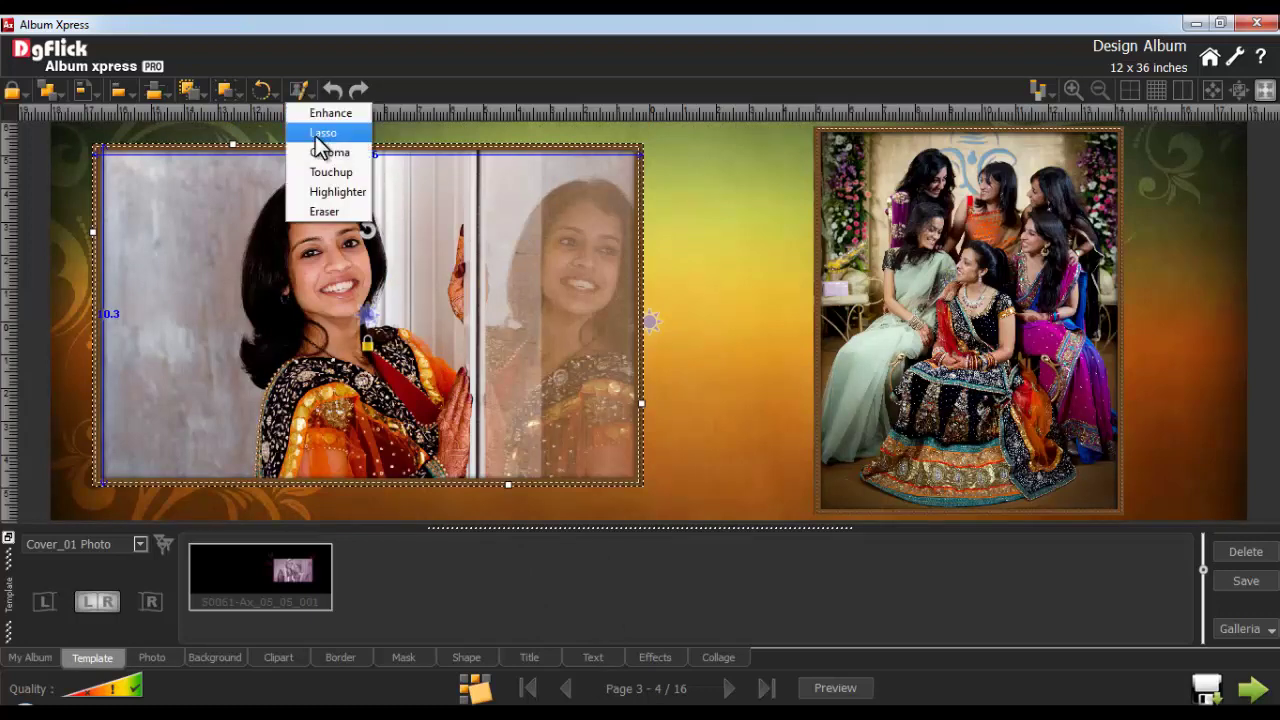
pyautogui.click(325, 173)
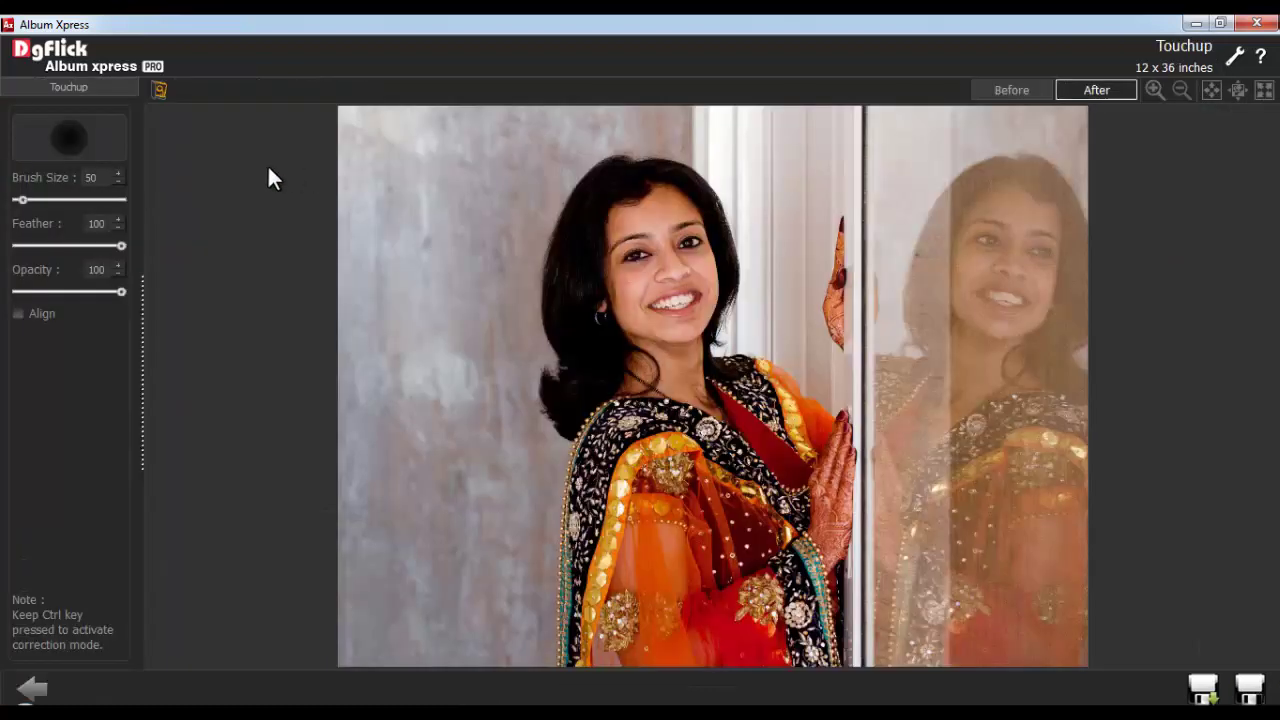
pyautogui.doubleClick(90, 177)
pyautogui.write('30')
pyautogui.doubleClick(96, 223)
pyautogui.doubleClick(98, 269)
pyautogui.write('80')
# Clone clean skin from the woman's cheek over the nearby blemishes, using a source point close to the nose
pyautogui.click(636, 283)
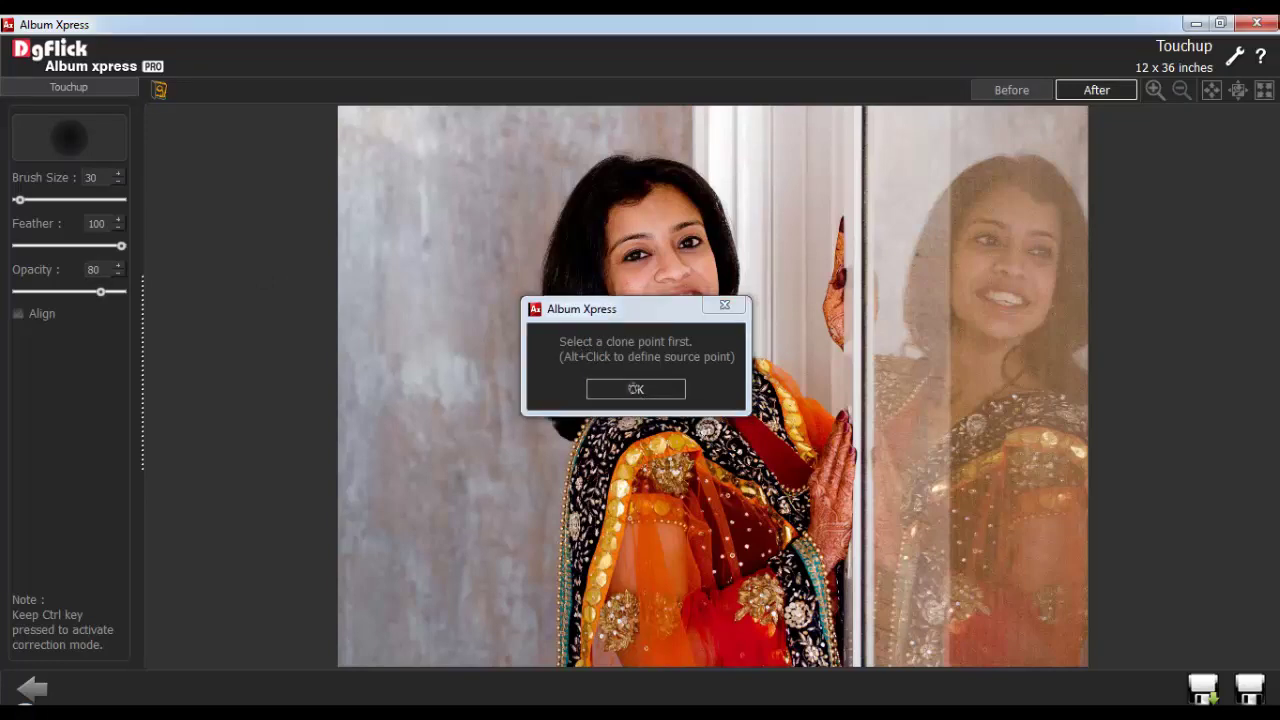
pyautogui.click(634, 389)
pyautogui.scroll(4, 630, 340)
pyautogui.keyDown('alt'); pyautogui.click(636, 311); pyautogui.keyUp('alt')
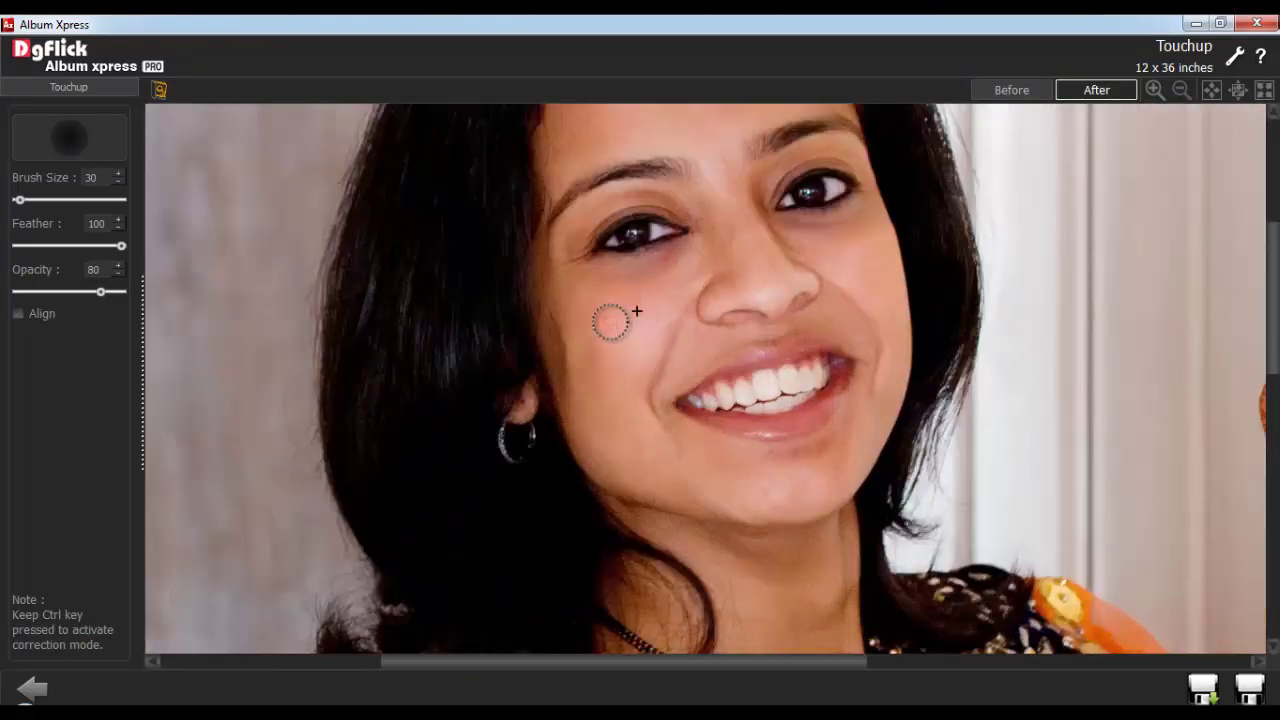
pyautogui.click(599, 368)
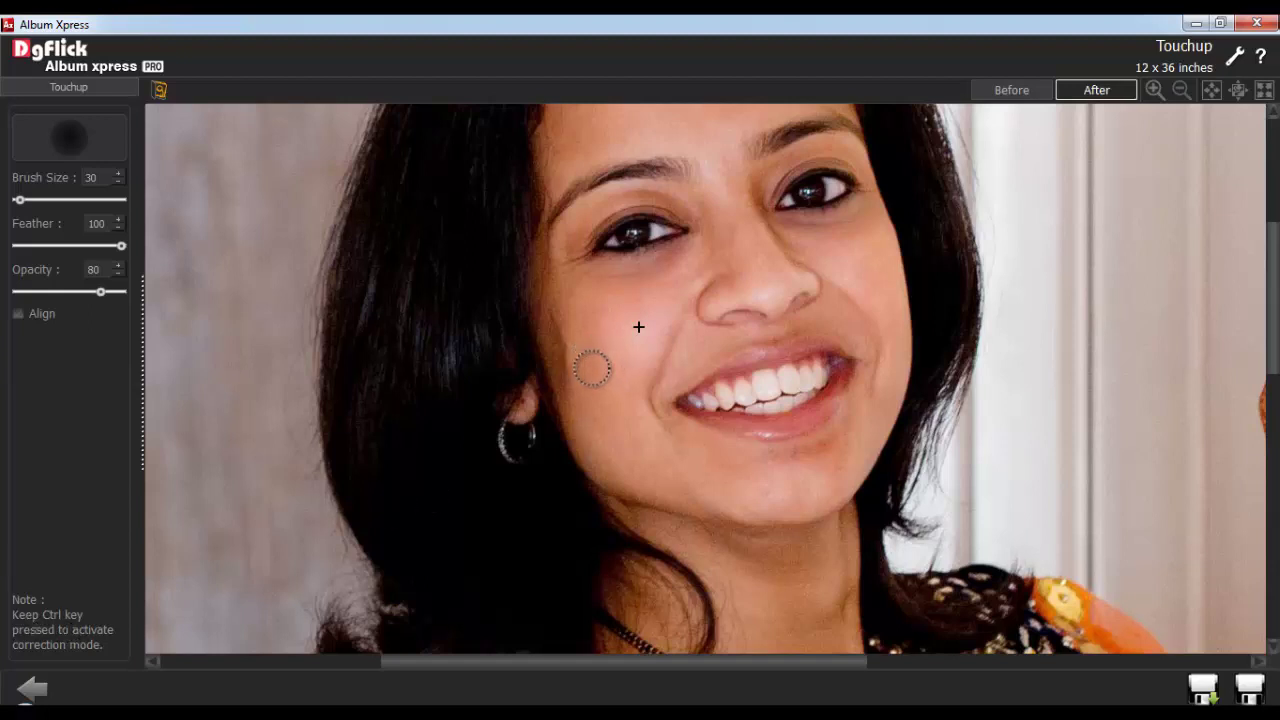
pyautogui.click(1211, 90)
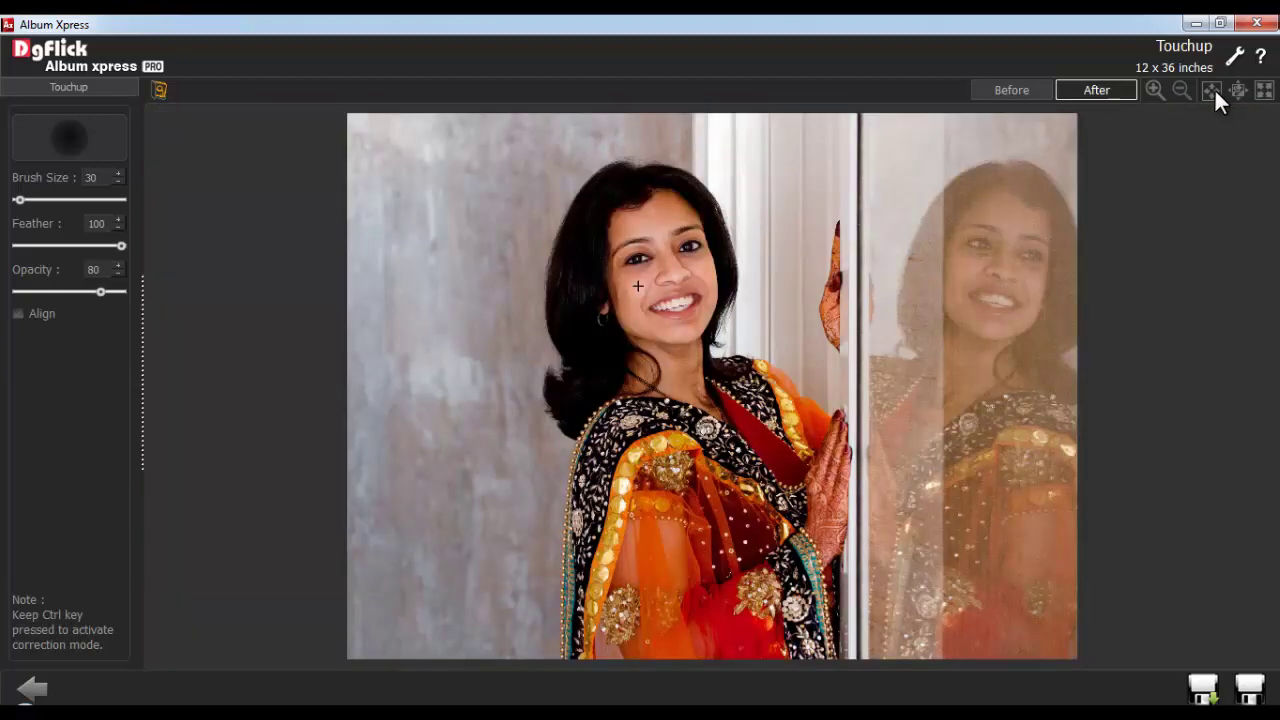
# Save the retouched portrait as a new file named Post wedding_01-copy
pyautogui.click(1204, 689)
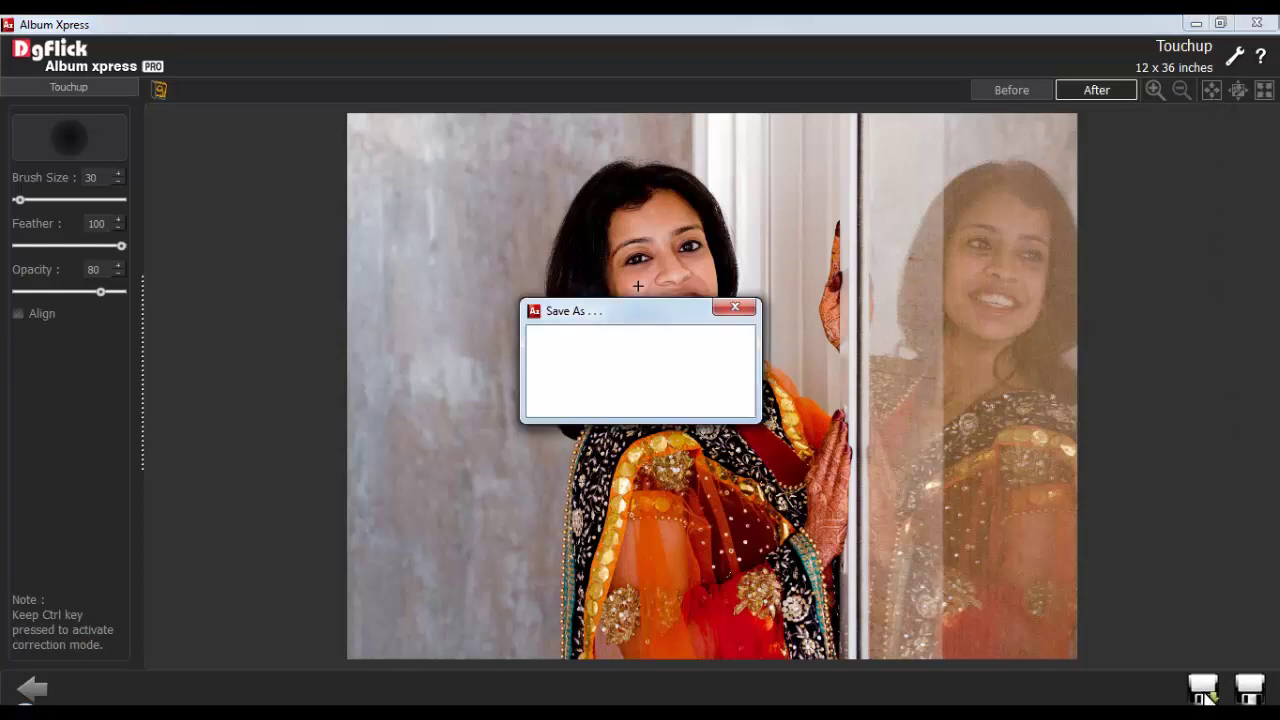
pyautogui.moveTo(664, 366); pyautogui.dragTo(530, 366)
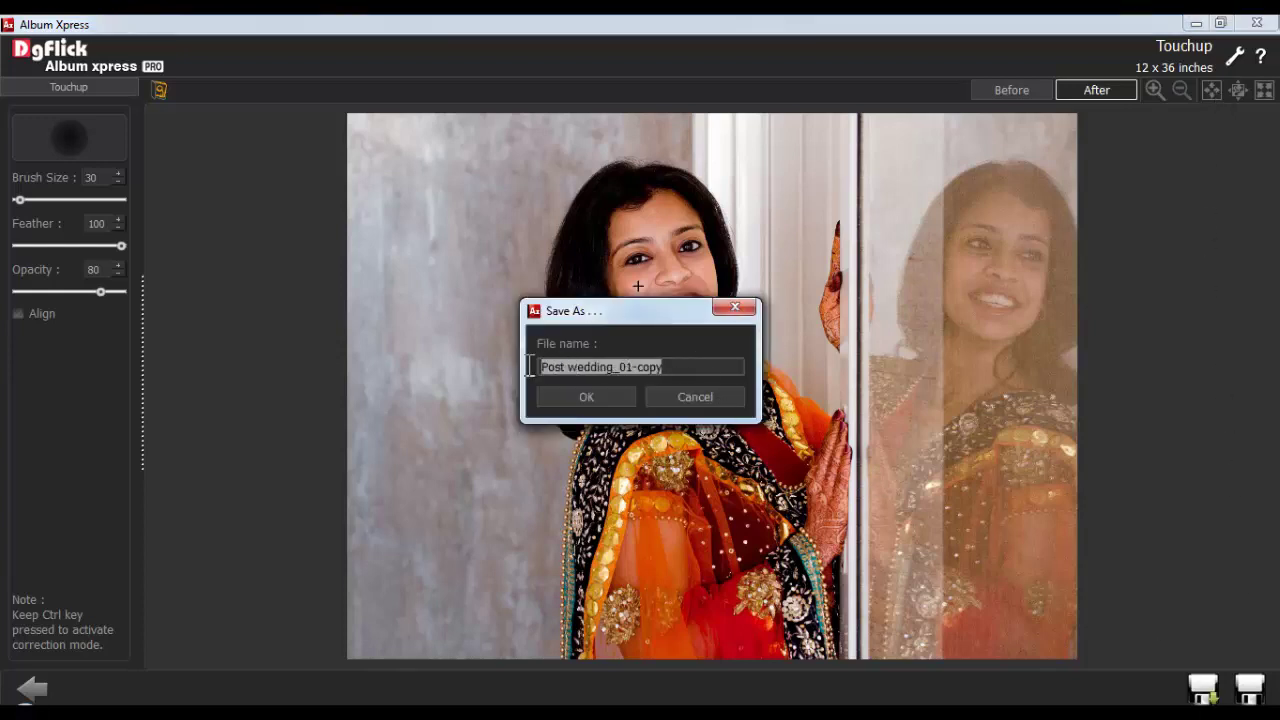
pyautogui.click(582, 396)
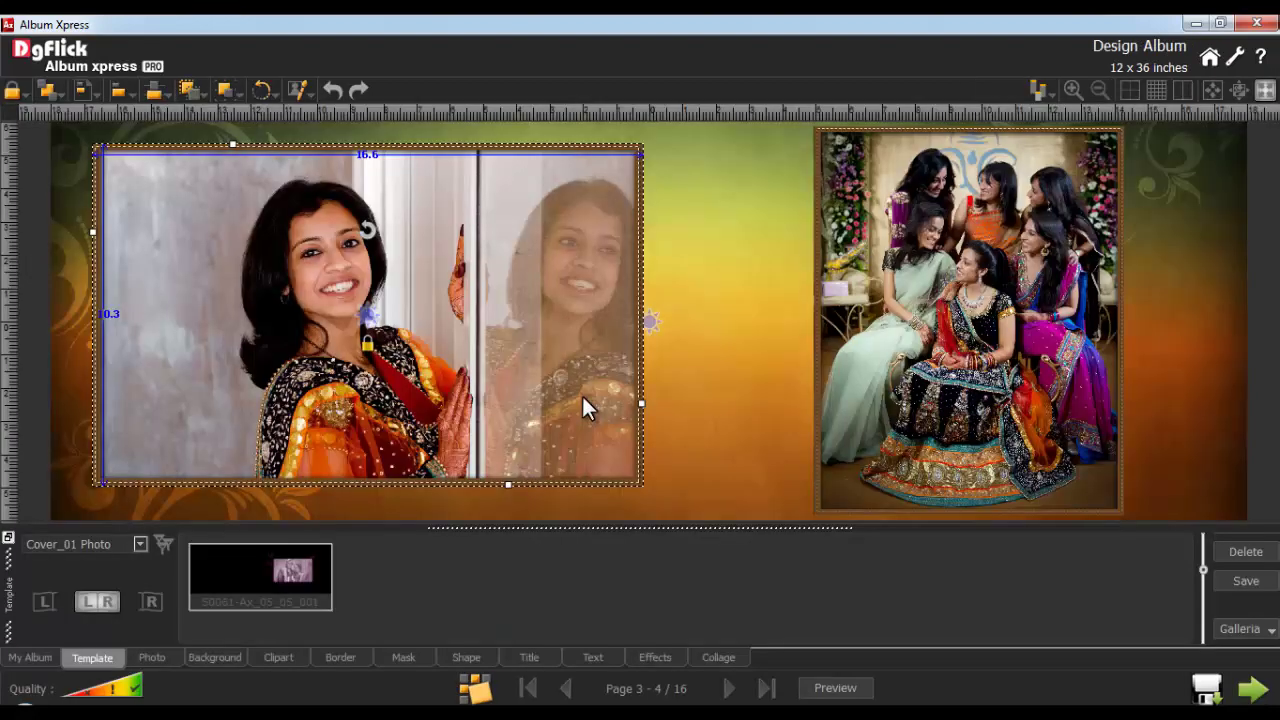
# Open the group photo of the six women in the Highlighter and set Brush Size to 150, keeping Feather at 100
pyautogui.click(950, 320)
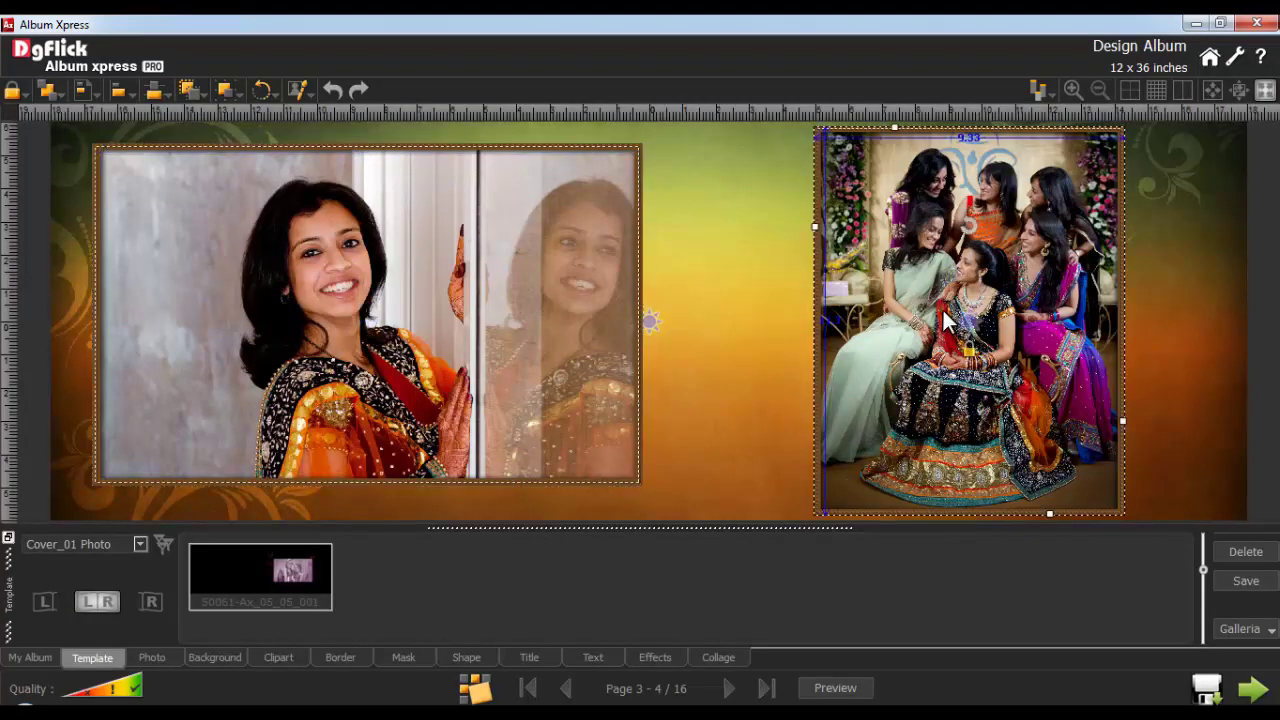
pyautogui.click(300, 88)
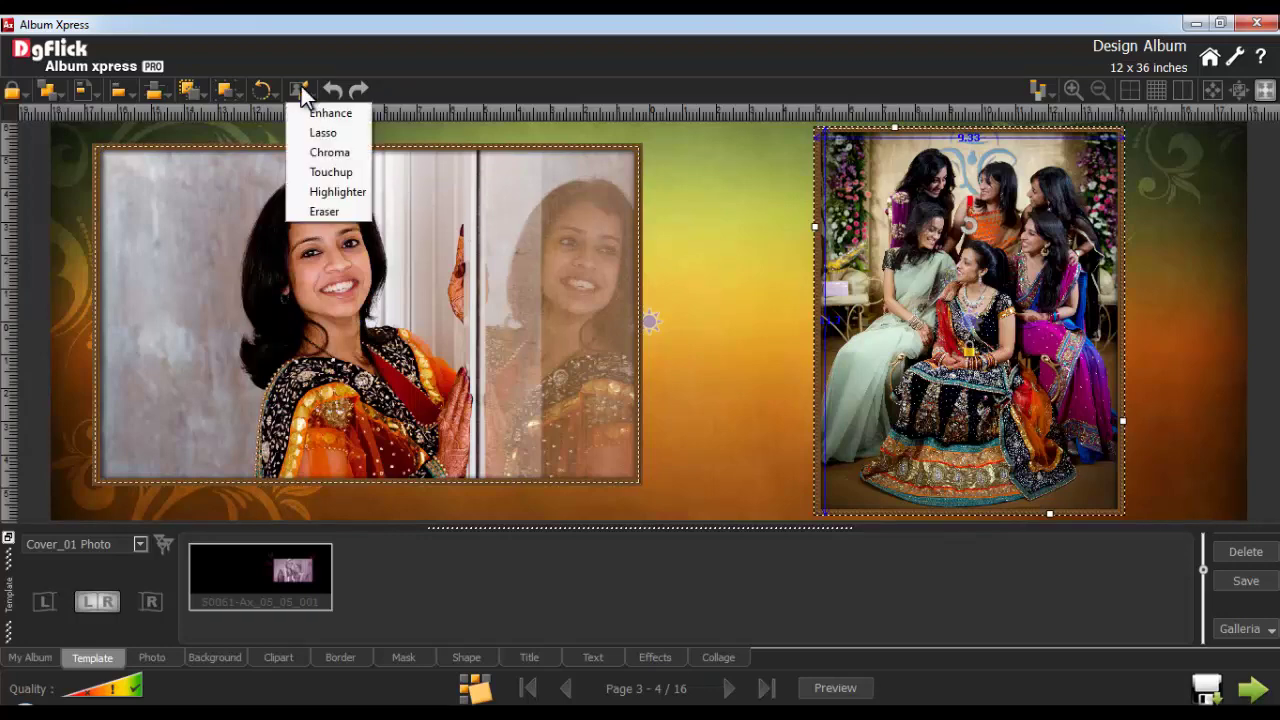
pyautogui.click(327, 193)
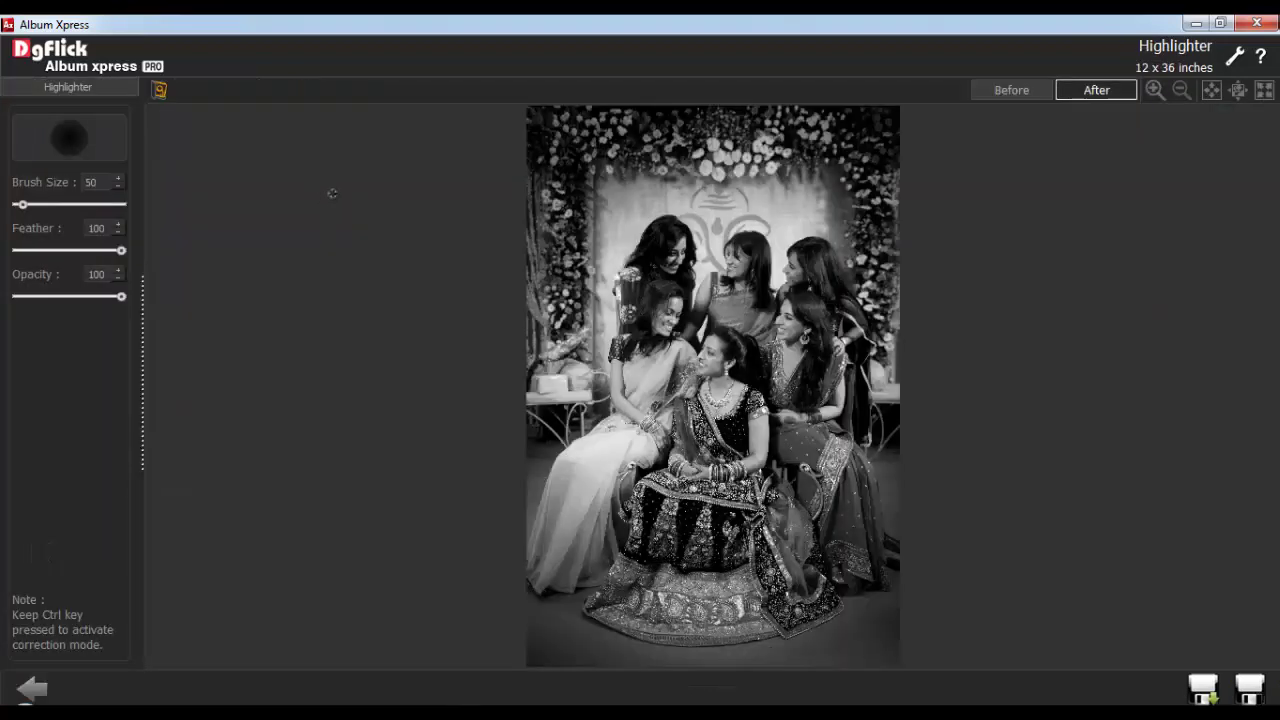
pyautogui.doubleClick(88, 182)
pyautogui.write('150')
pyautogui.doubleClick(88, 228)
pyautogui.press('Tab')
# Paint colour back onto the seated bride and her outfit, and correct the colour spilled onto the floor beside her skirt
pyautogui.scroll(3, 718, 385)
pyautogui.scroll(-10, 801, 197)
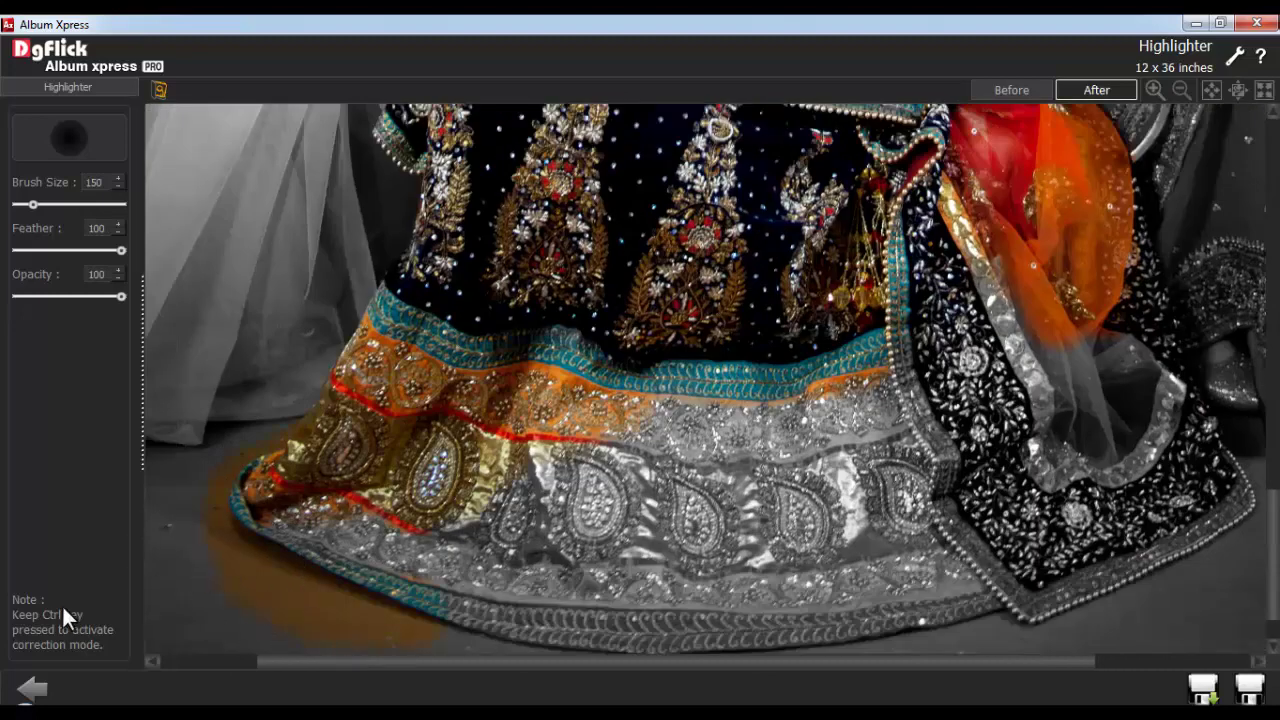
pyautogui.moveTo(185, 500)
pyautogui.mouseDown()
pyautogui.moveTo(220, 430)
pyautogui.moveTo(314, 620)
pyautogui.moveTo(310, 520)
pyautogui.mouseUp()
pyautogui.scroll(7, 705, 385)
pyautogui.click(1208, 86)
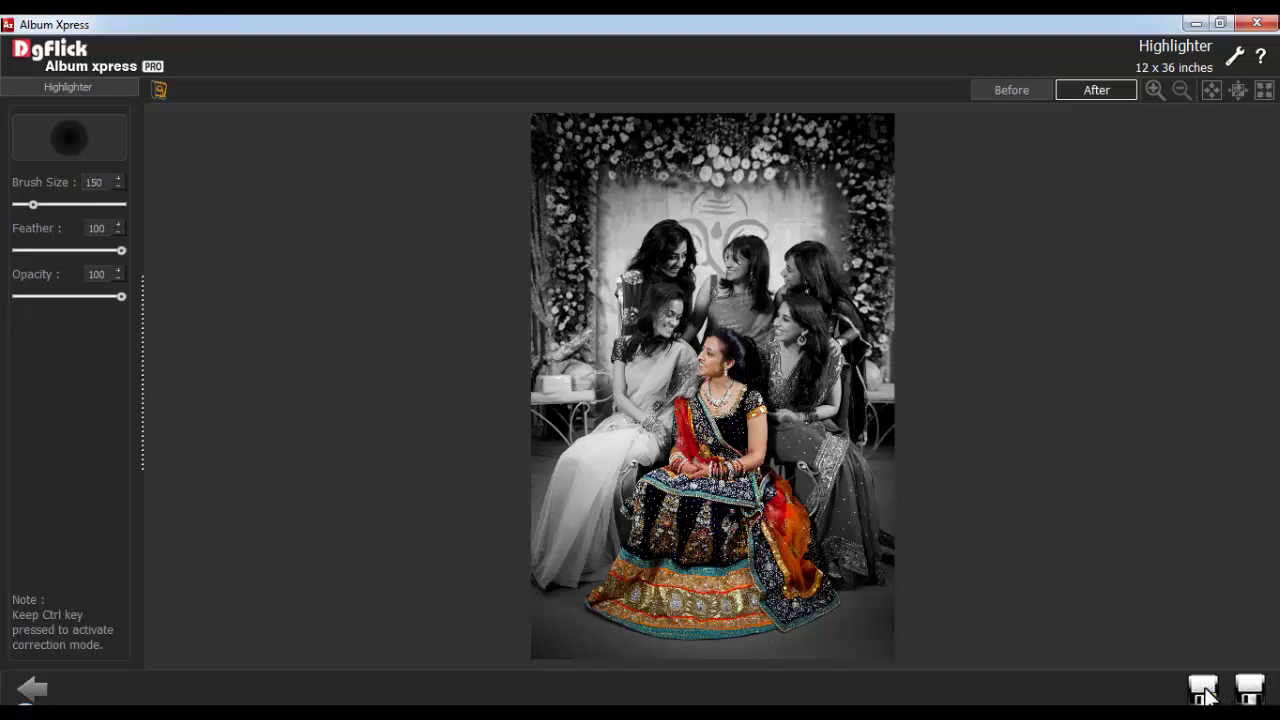
# Save the highlighted group photo as a new file named Reception_008-copy
pyautogui.click(1203, 690)
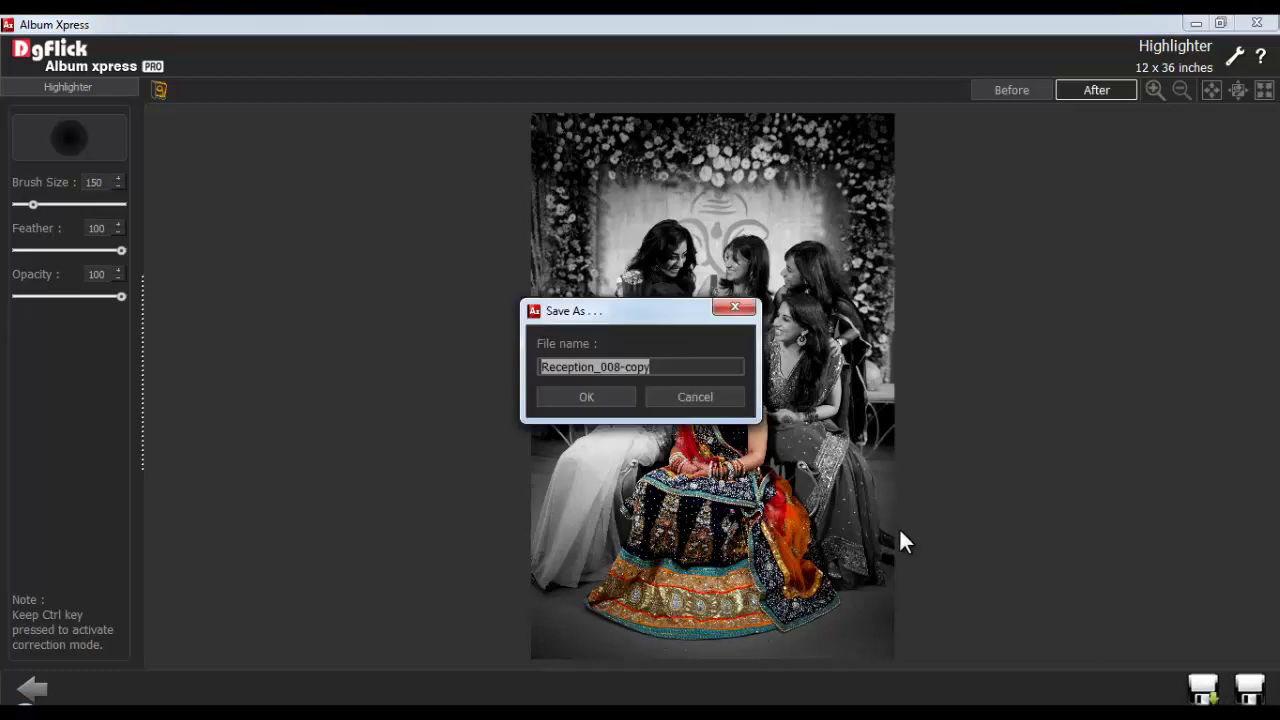
pyautogui.click(584, 395)
# Go to album pages 5 - 6, open the couple's cutout in the Eraser and set Brush Size to 250
pyautogui.click(729, 688)
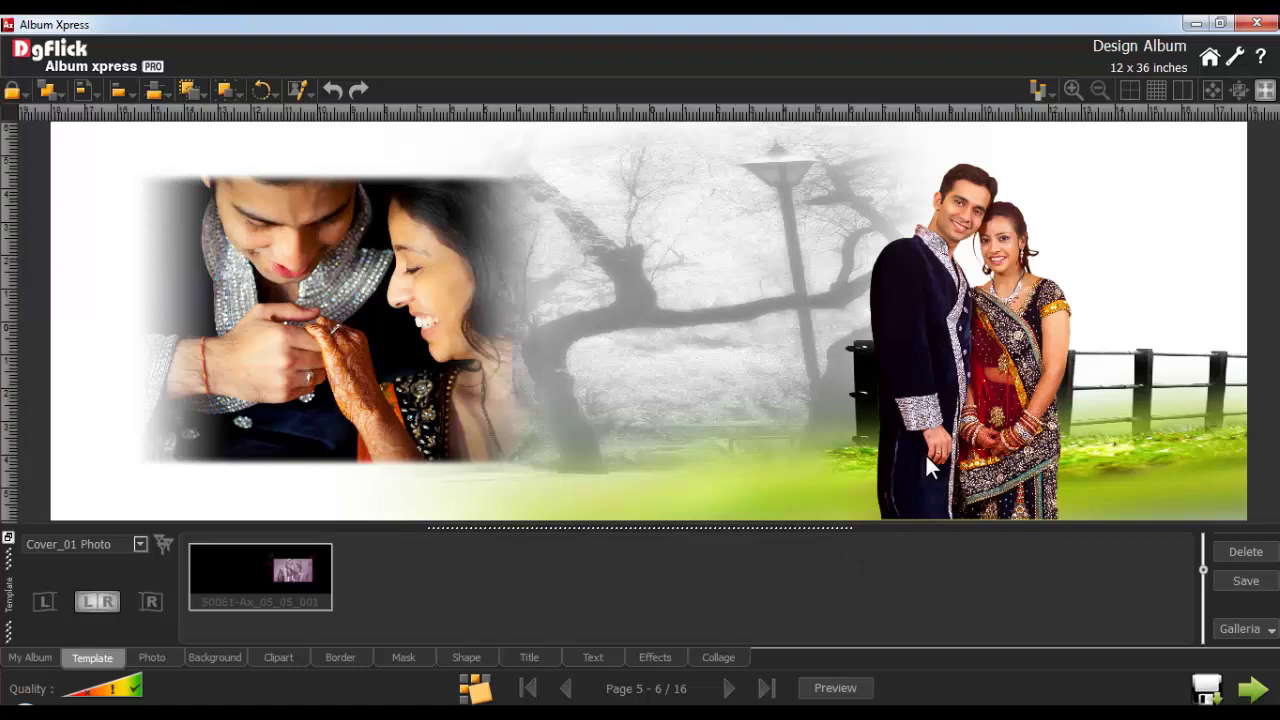
pyautogui.click(993, 332)
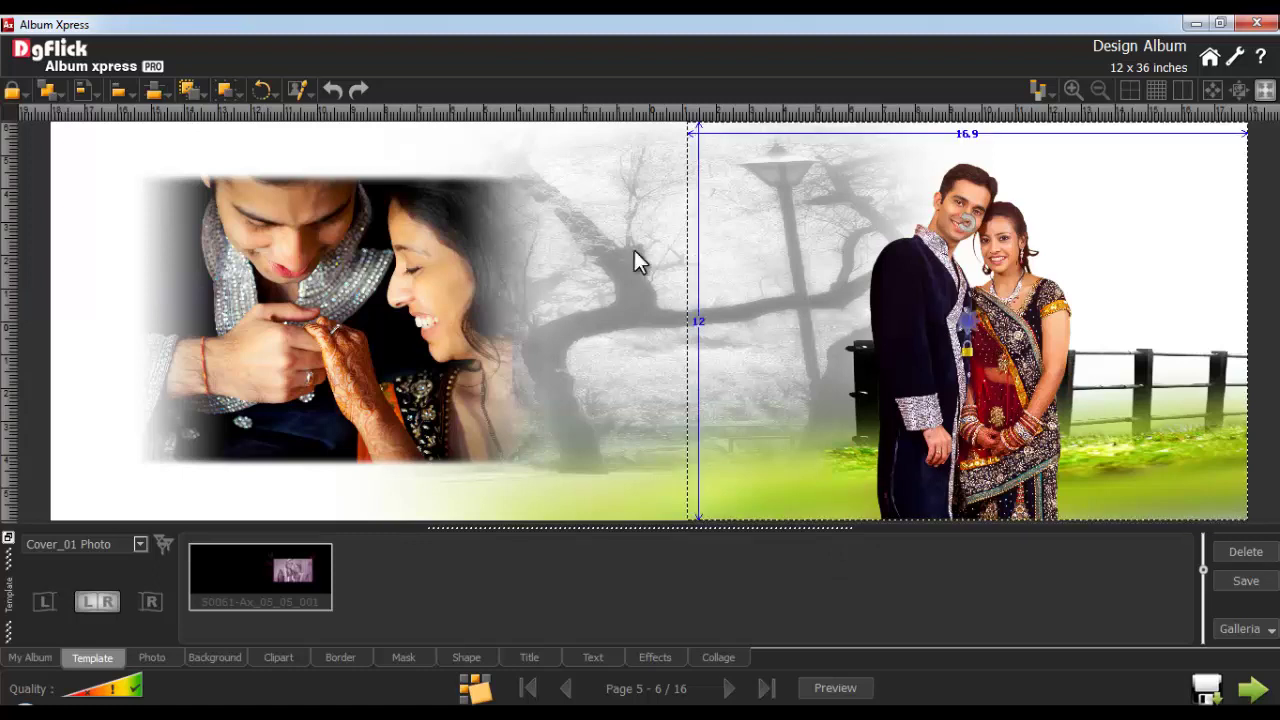
pyautogui.click(298, 92)
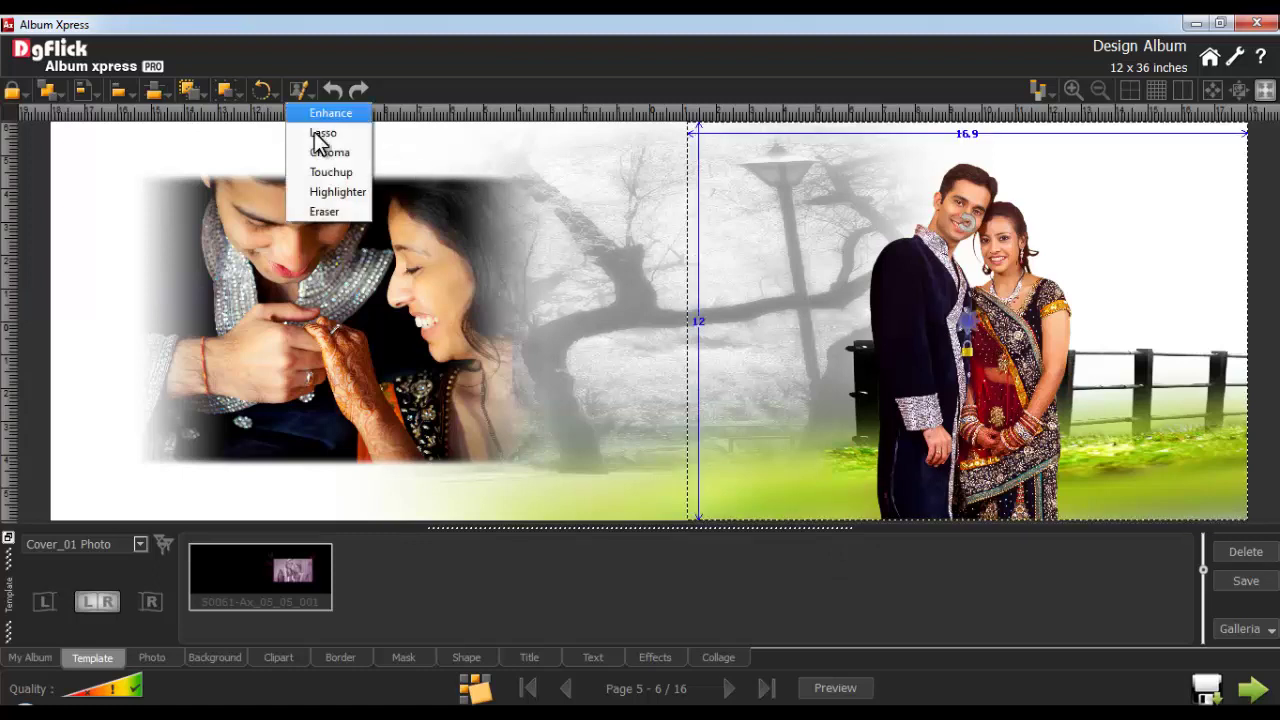
pyautogui.click(330, 213)
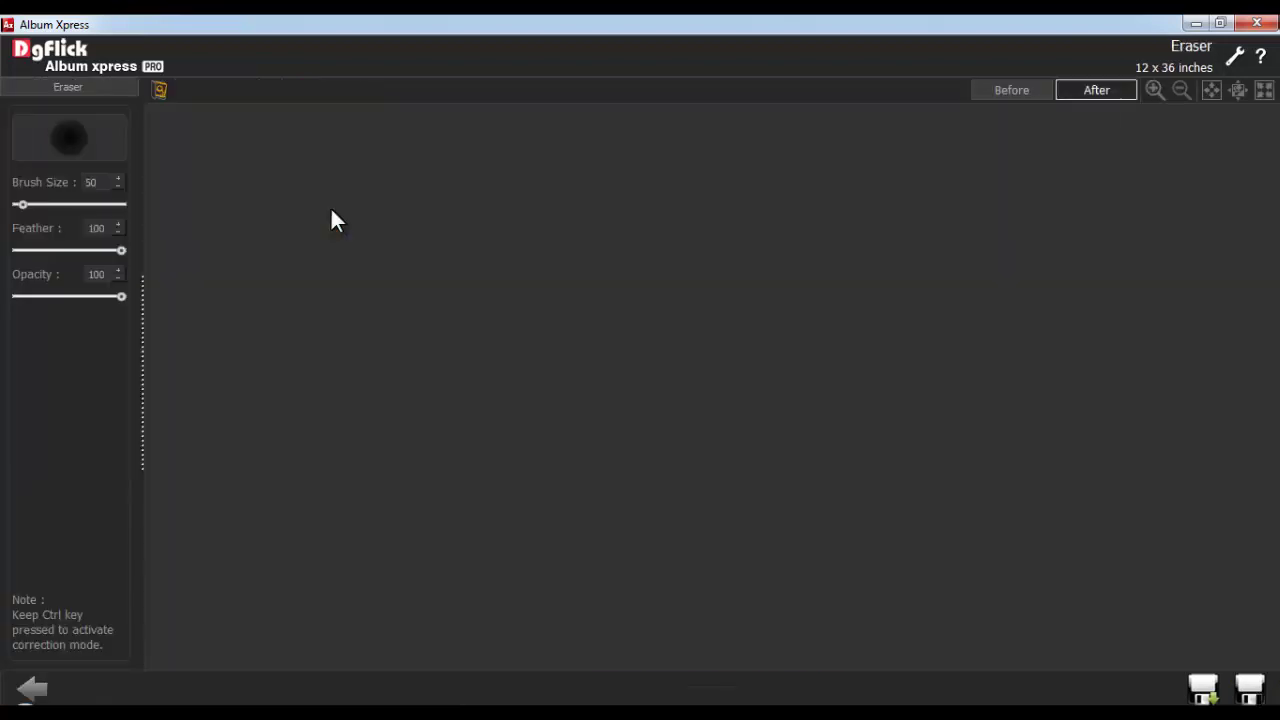
pyautogui.doubleClick(84, 182)
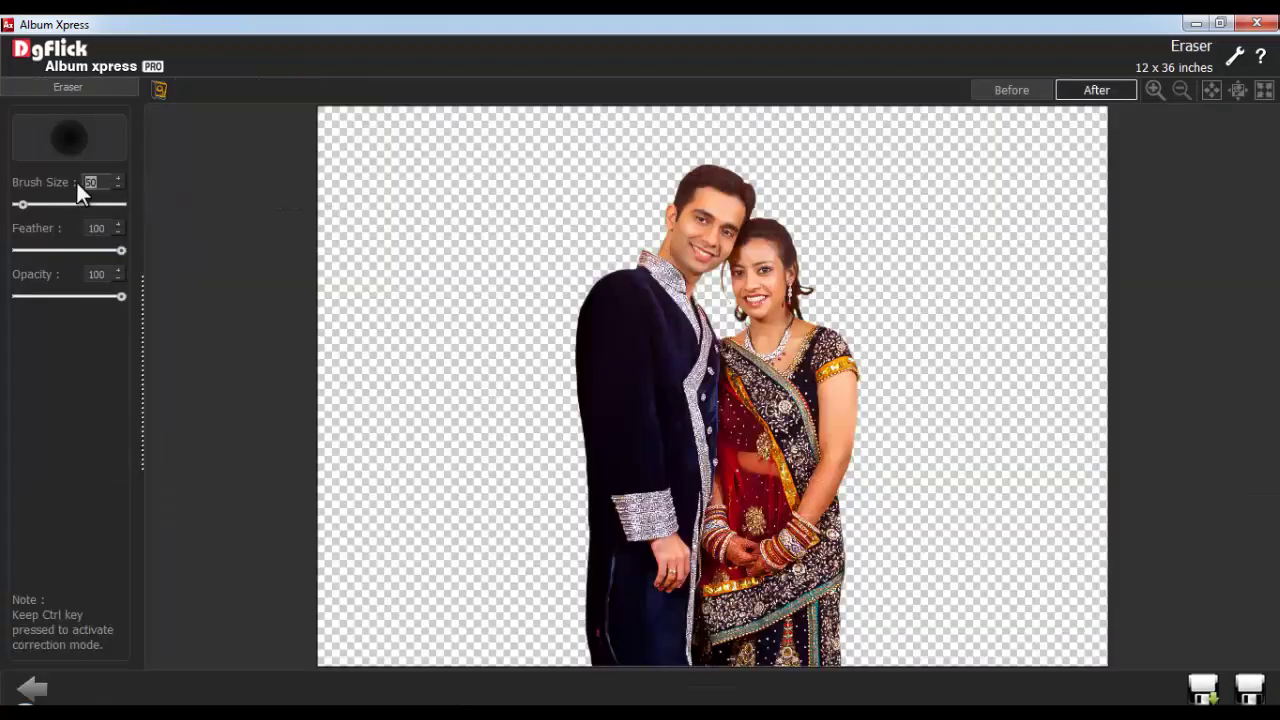
pyautogui.write('250')
pyautogui.doubleClick(85, 228)
pyautogui.doubleClick(97, 274)
pyautogui.press('BackSpace')
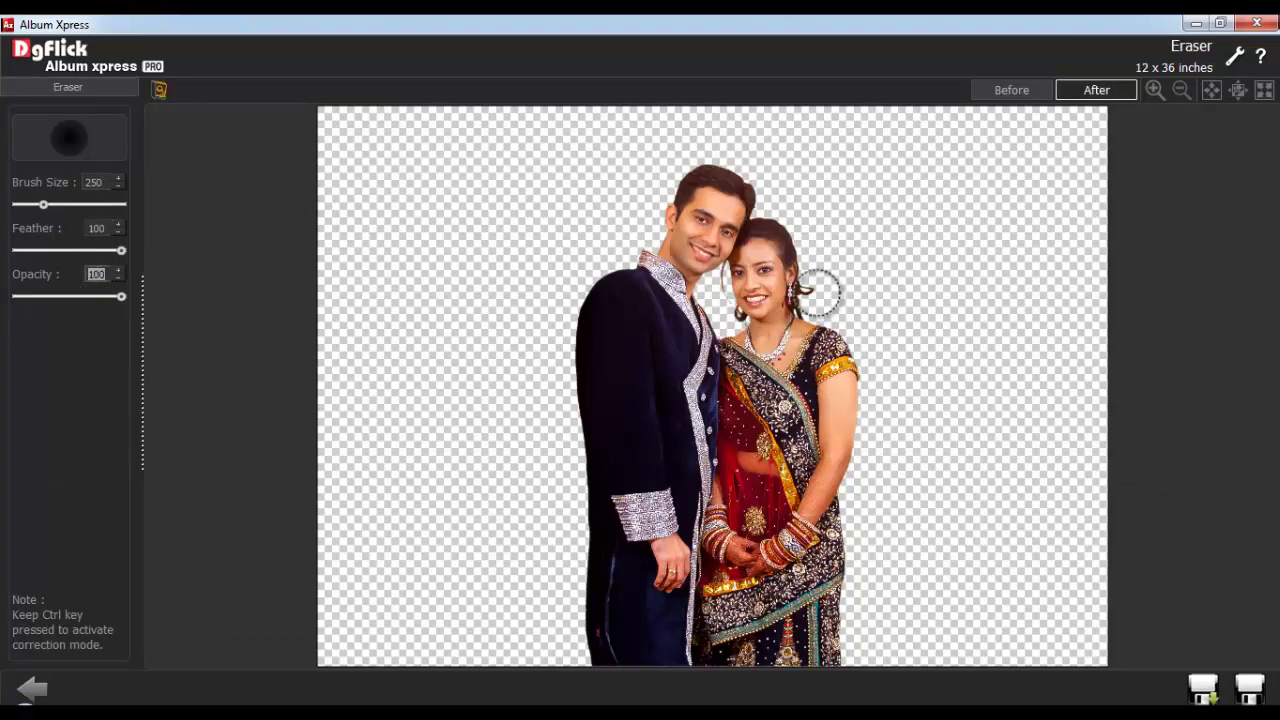
# Erase the loose strand of hair beside the bride's ear and restore the accidentally erased part of her shoulder
pyautogui.scroll(3, 815, 330)
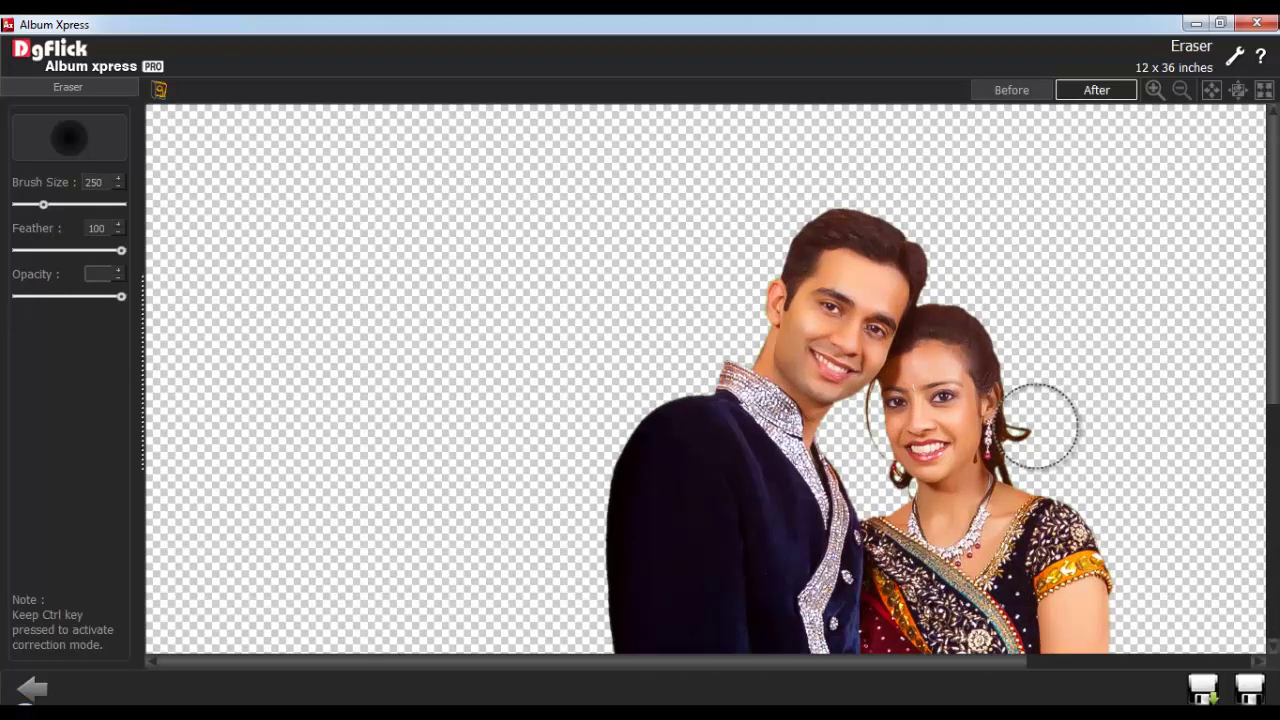
pyautogui.click(1044, 426)
pyautogui.moveTo(1044, 450); pyautogui.dragTo(1038, 498)
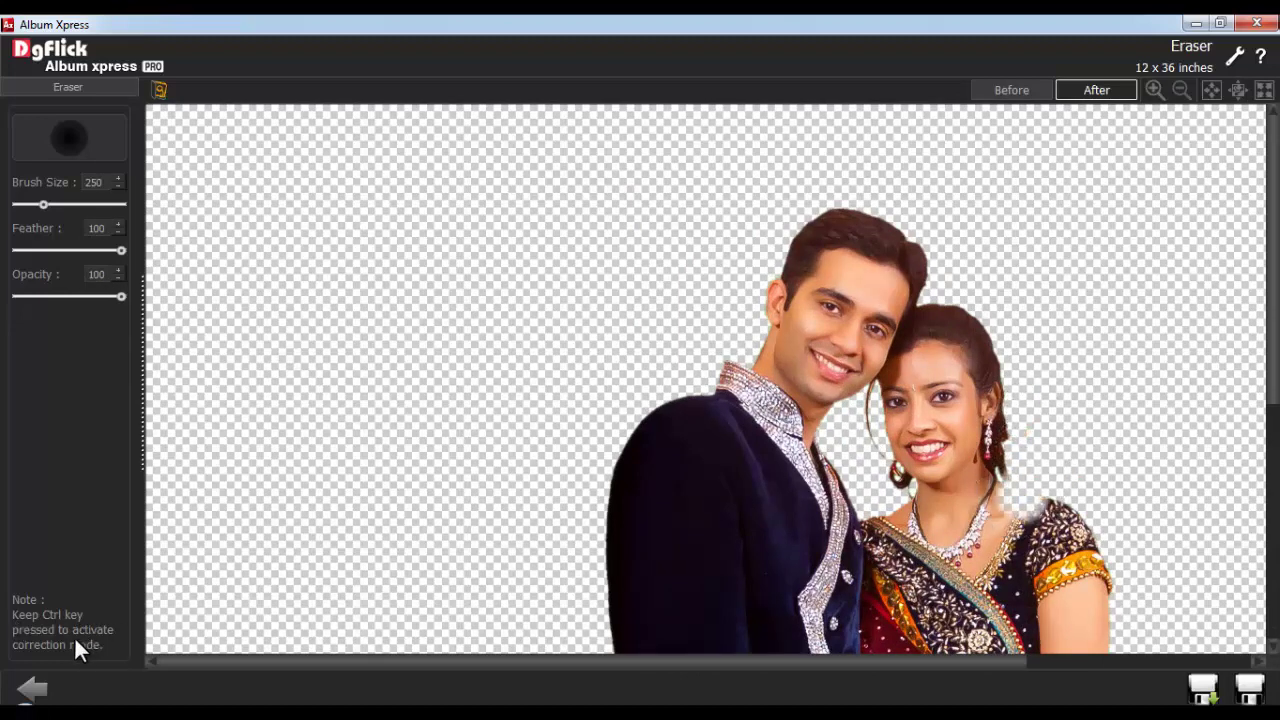
pyautogui.moveTo(1050, 526); pyautogui.dragTo(1009, 478)
pyautogui.click(1211, 91)
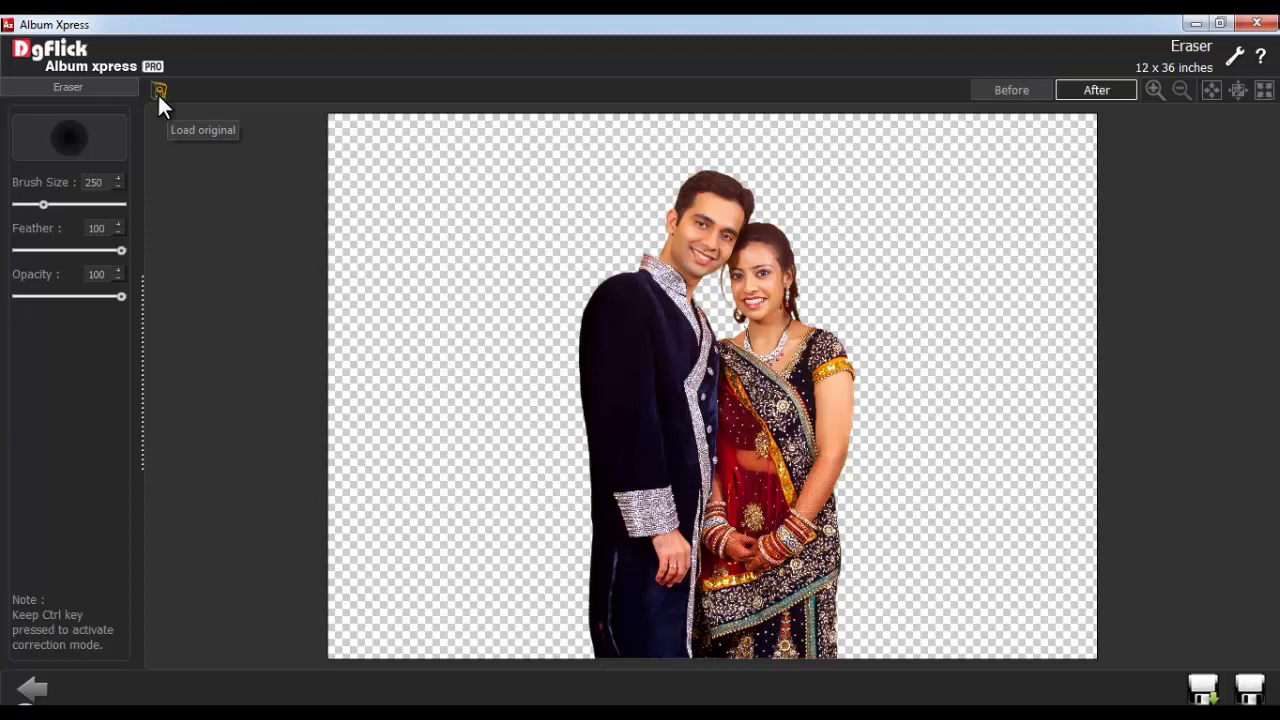
# Save the erased couple's cutout as a new file named Wedding_153-copy-copy
pyautogui.click(1203, 690)
pyautogui.click(655, 368)
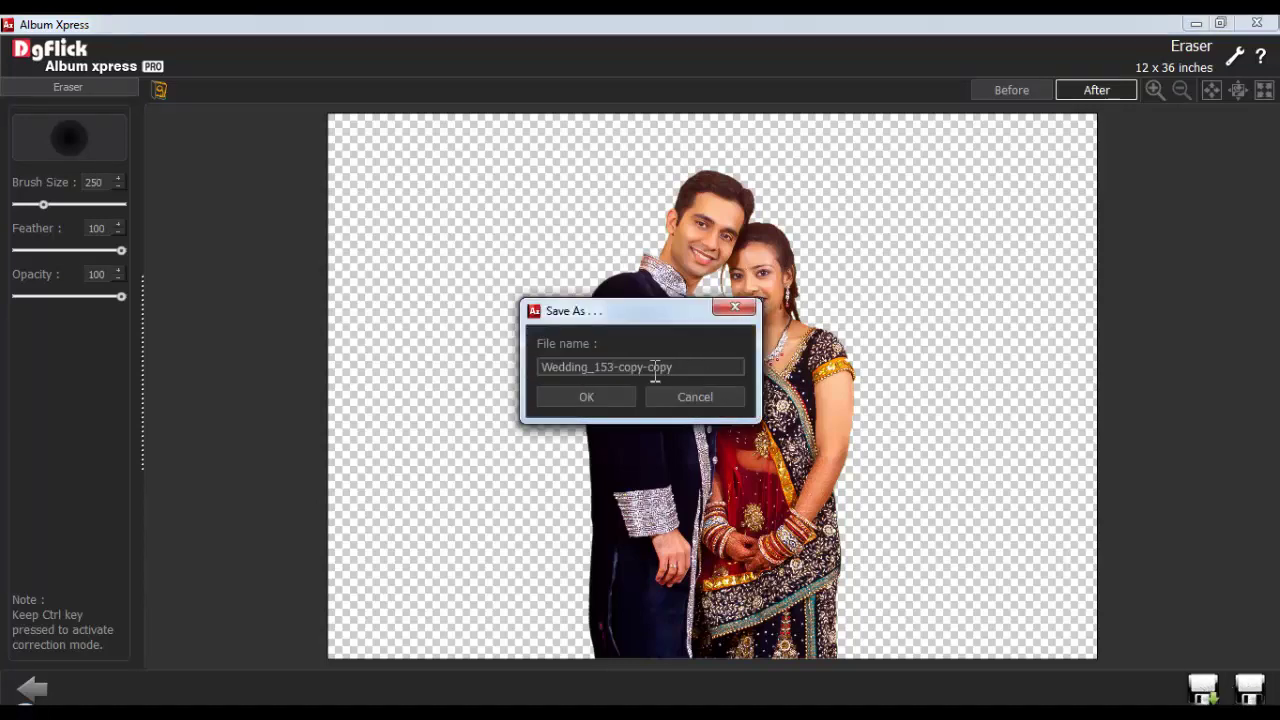
pyautogui.doubleClick(655, 368)
pyautogui.click(588, 398)
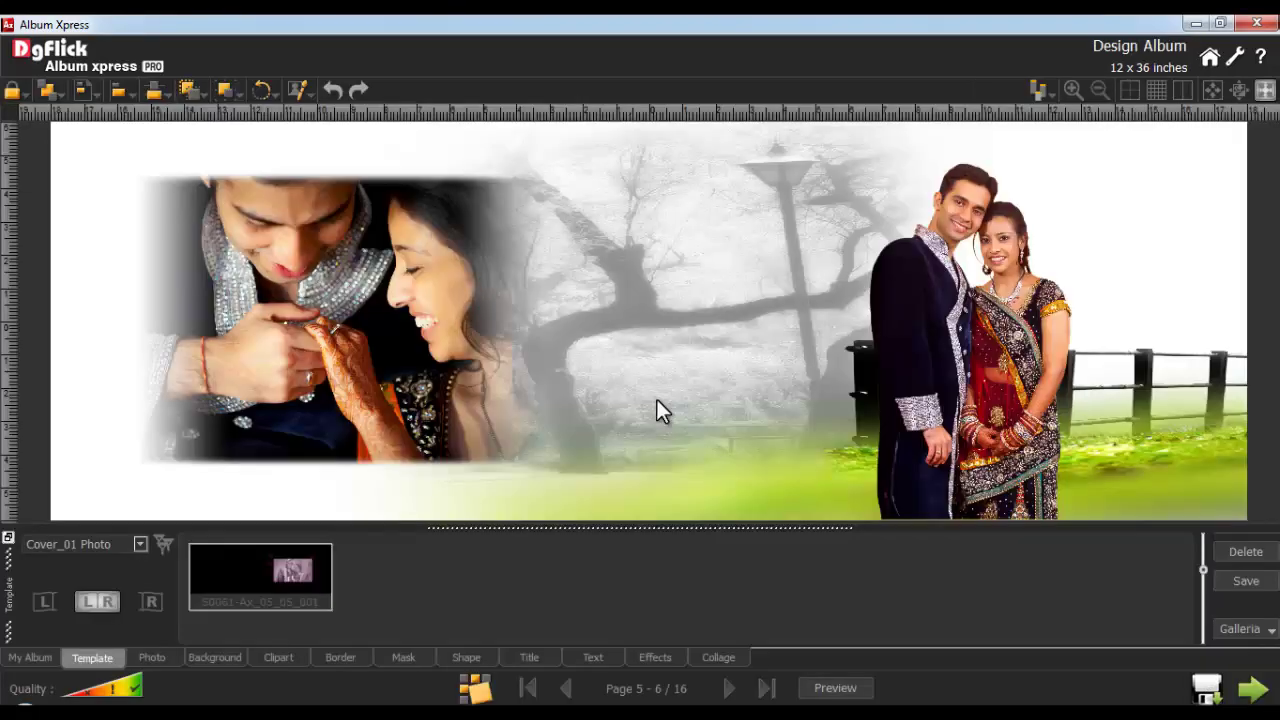